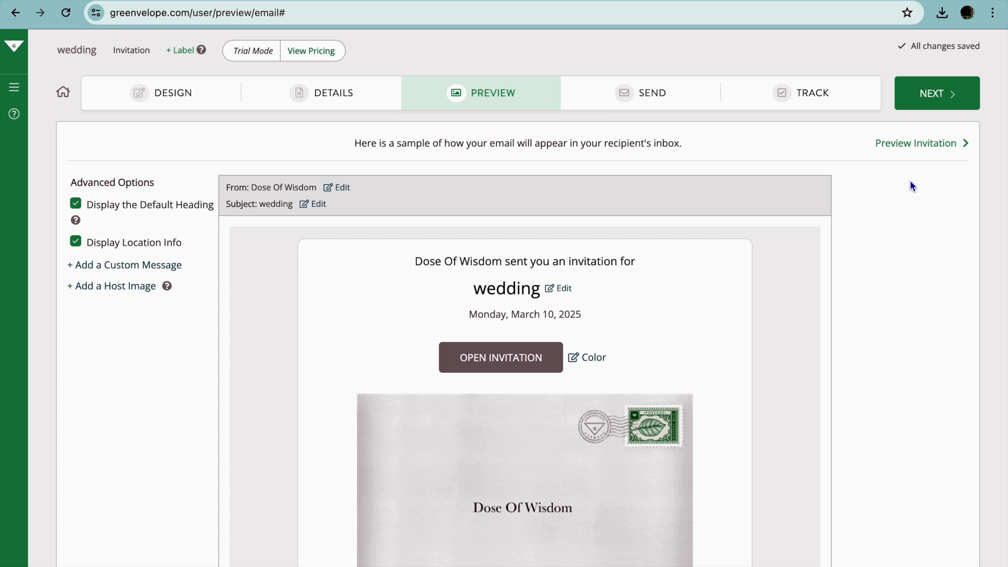
- Preview the full invitation card and inspect the RSVP form for an attending guest without submitting it
click(916, 143)
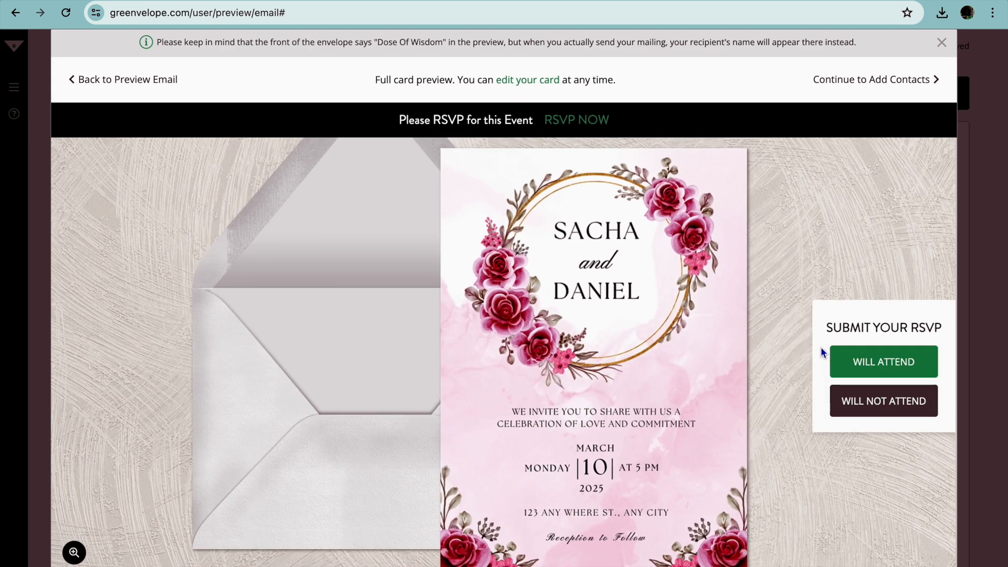
click(891, 366)
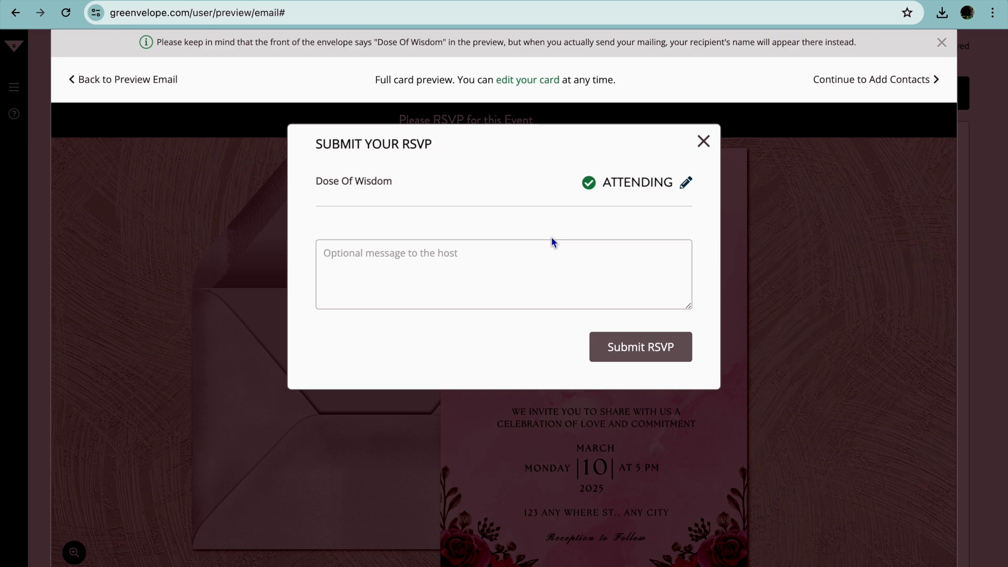
click(704, 140)
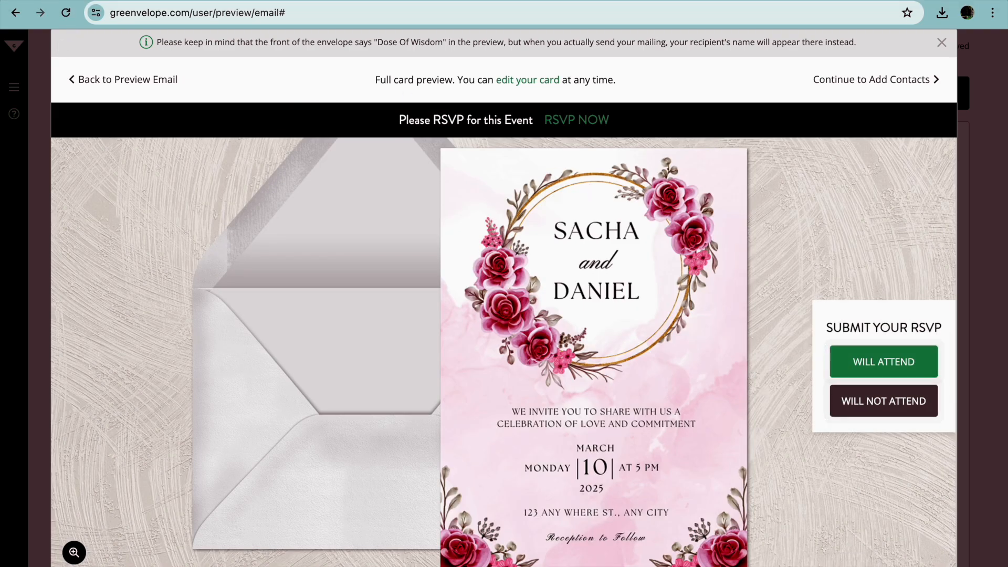
- Leave full screen and switch to the browser window showing the Greenvelope home page
click(47, 2)
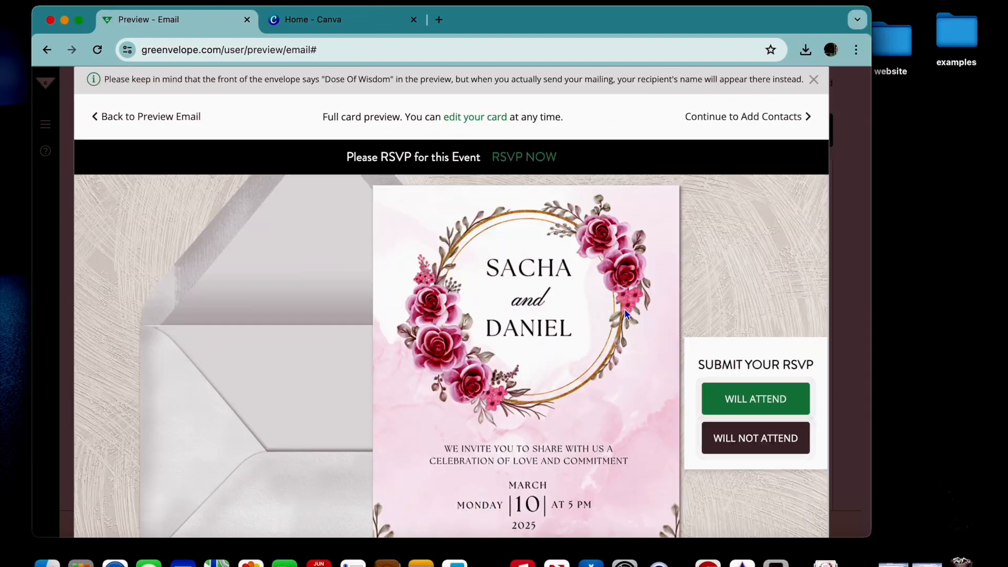
right_click(708, 563)
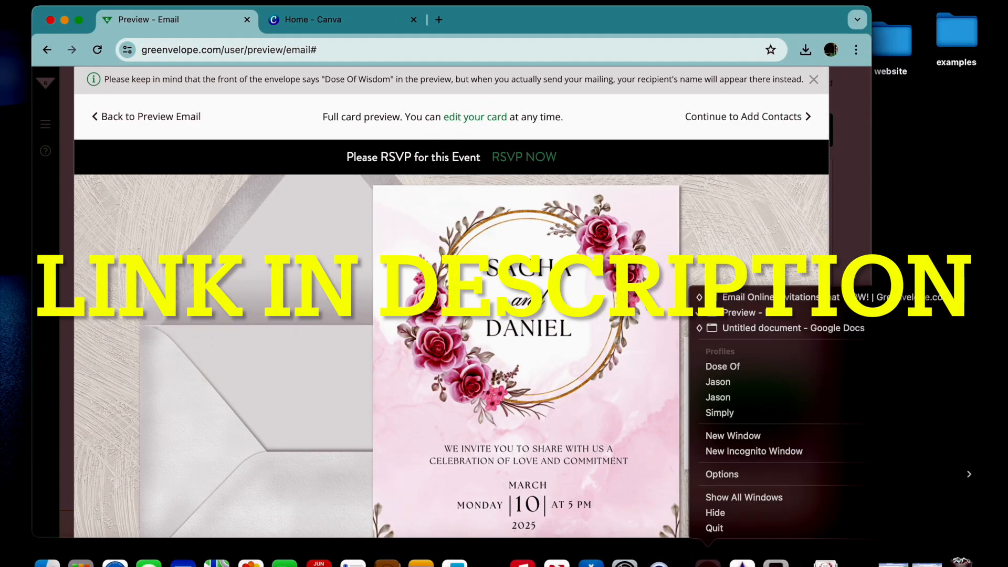
click(779, 298)
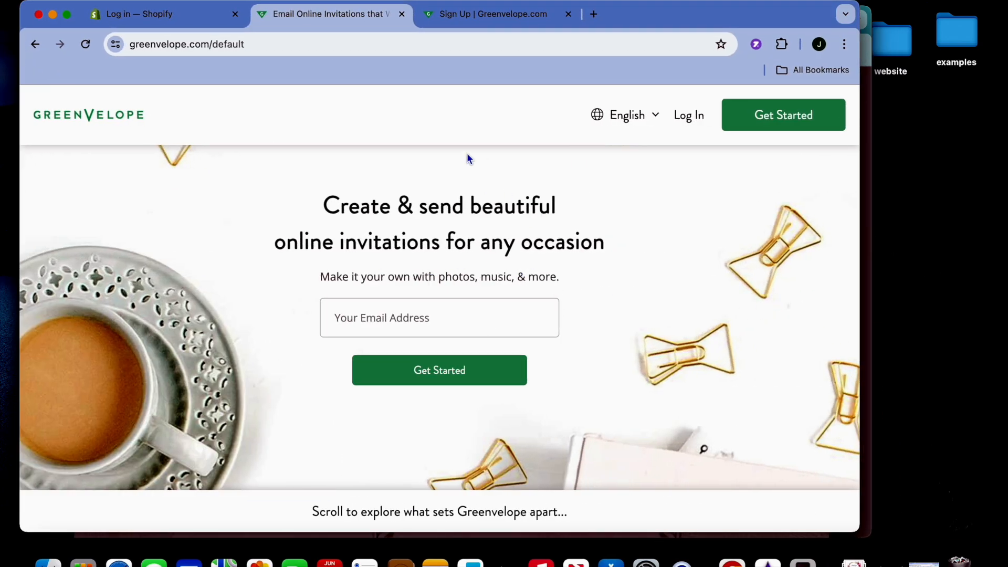
- Start a new Personal mailing from the Greenvelope sign-up page and show the window in full screen
click(472, 23)
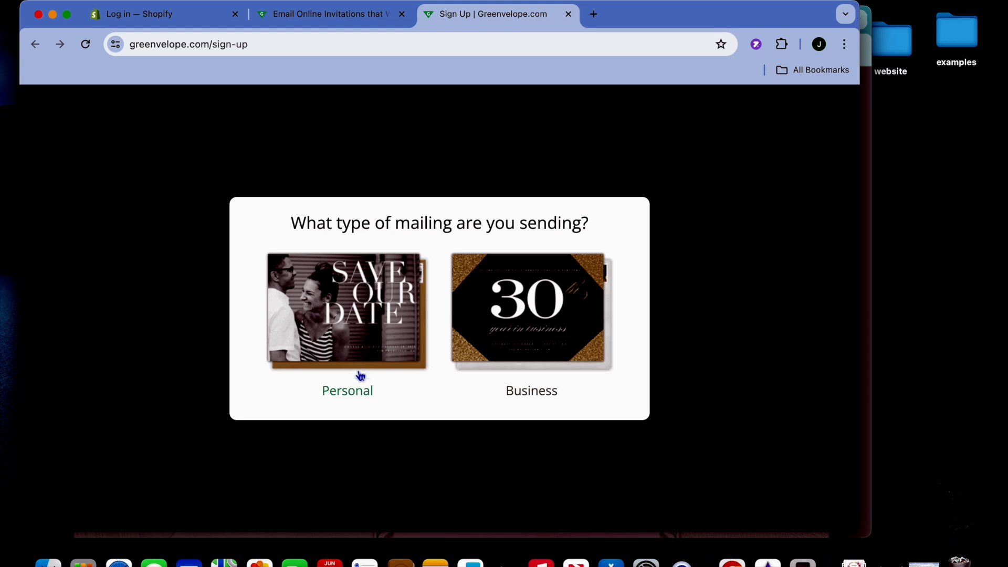
click(355, 391)
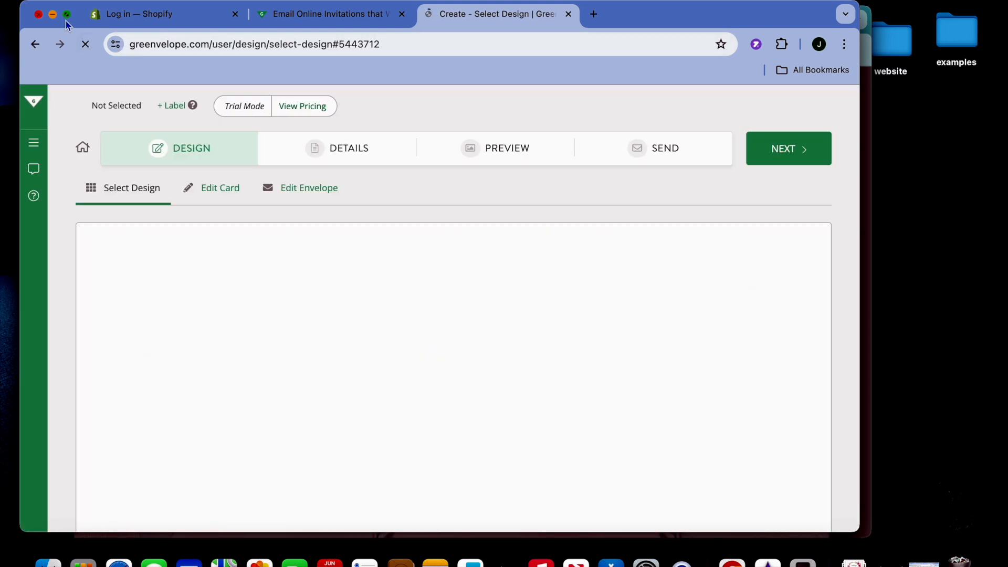
click(67, 19)
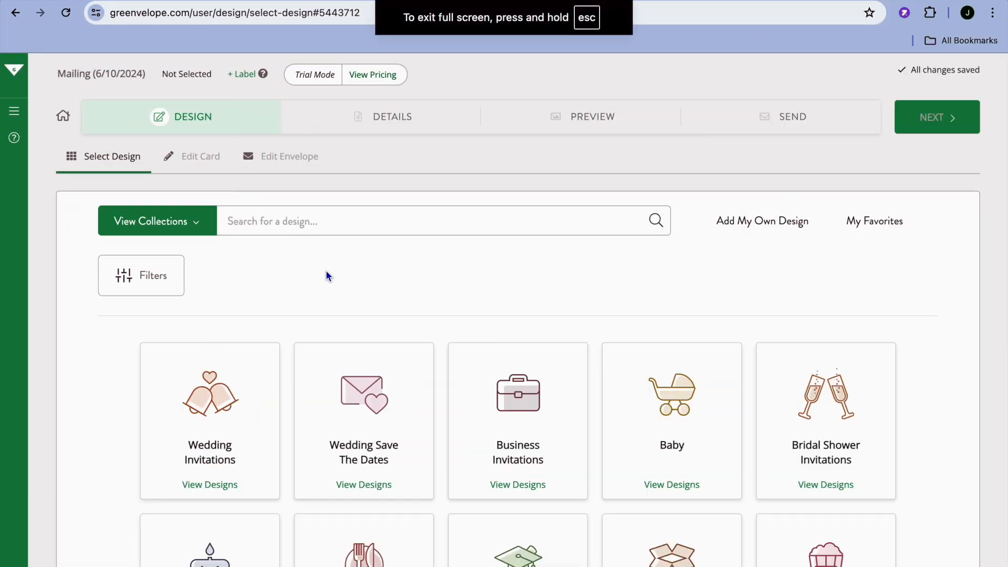
- Open the Wedding Invitations design collection for the new mailing
scroll(326, 275, down, 2)
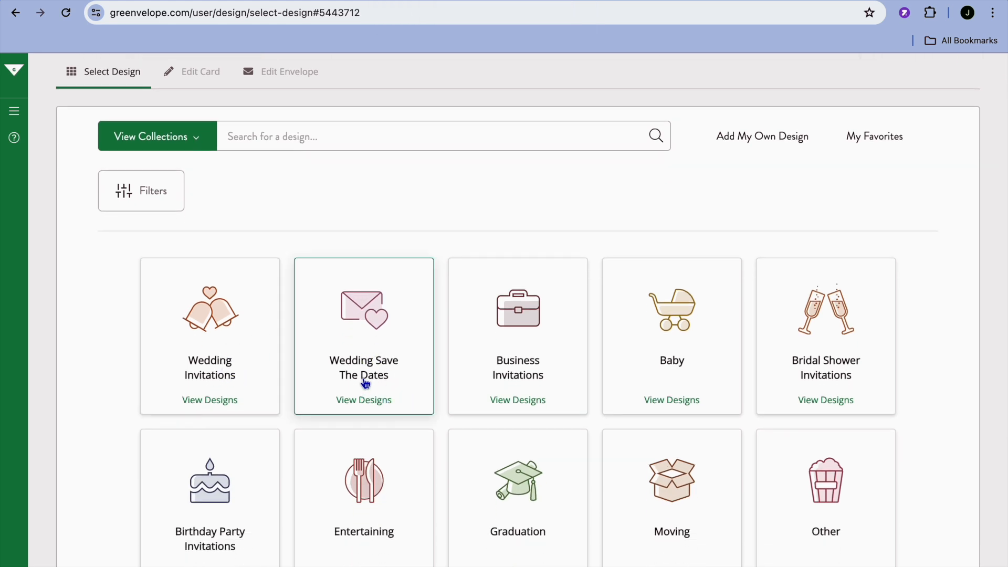
scroll(366, 385, down, 1)
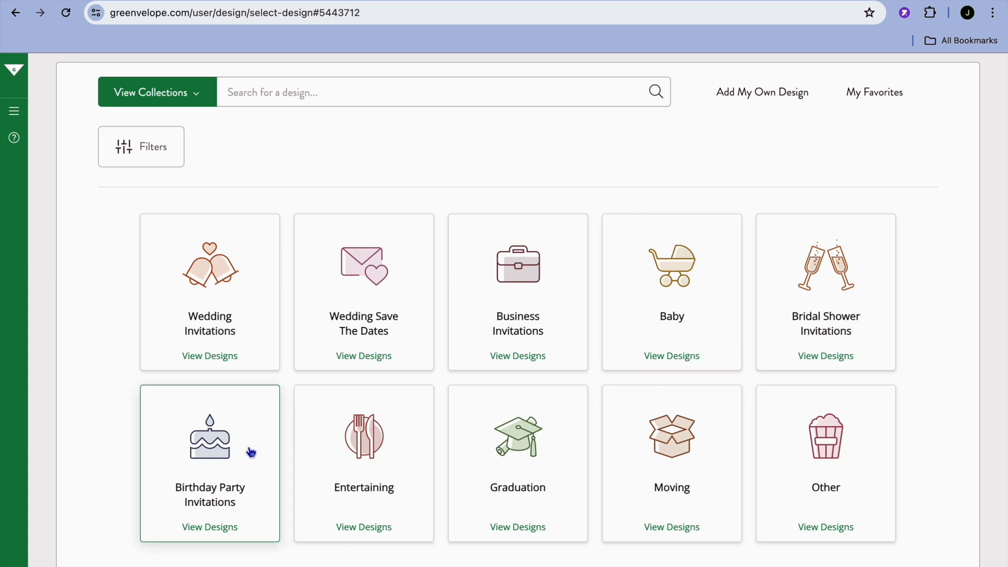
click(219, 351)
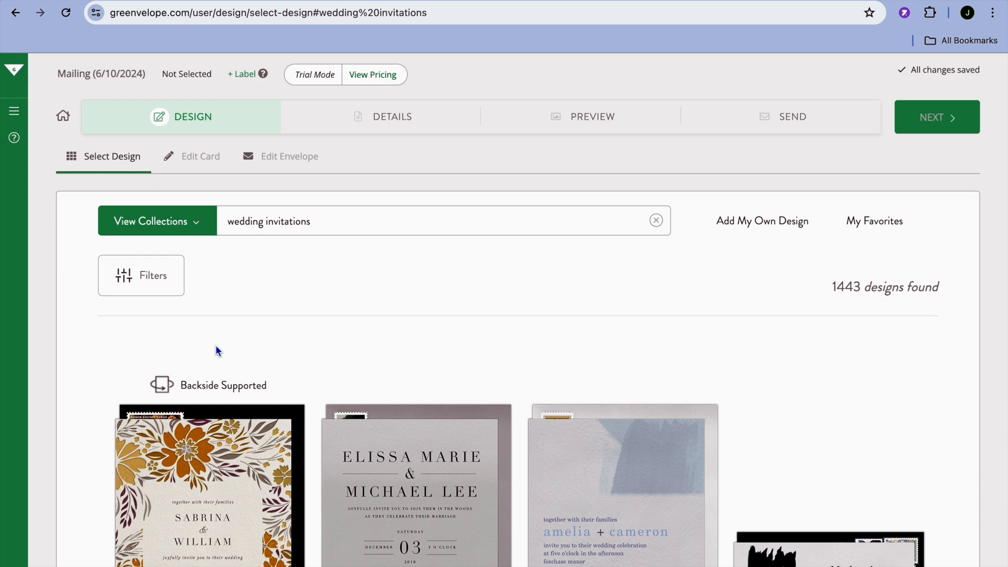
- Look through the wedding invitation designs and return to the start of the collection
scroll(219, 351, down, 3)
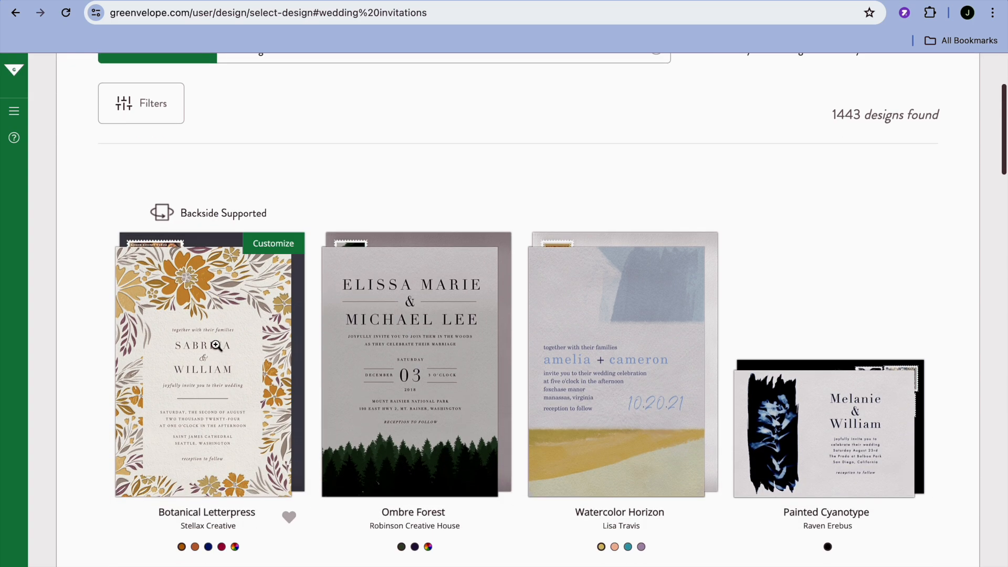
scroll(405, 380, down, 8)
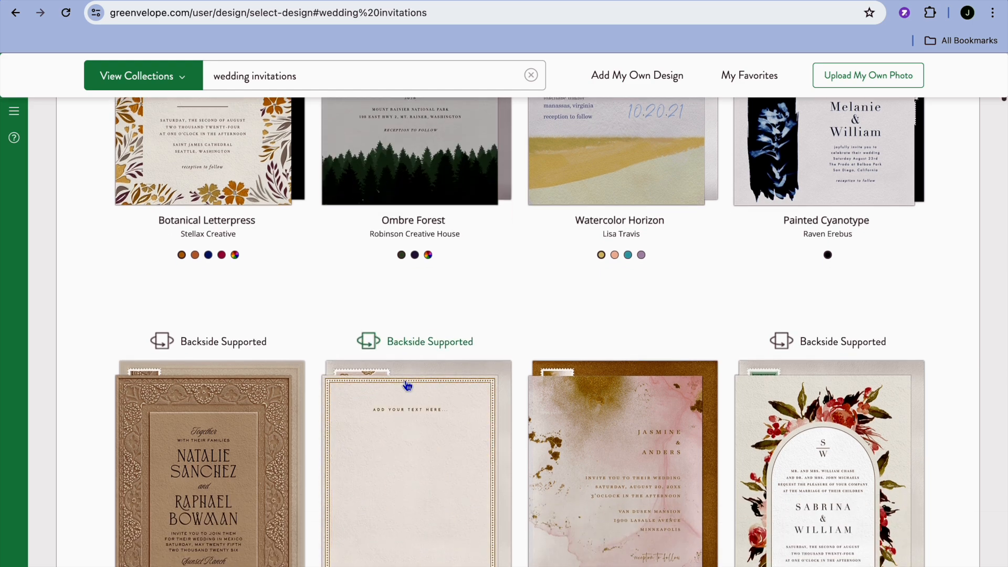
scroll(405, 380, down, 2)
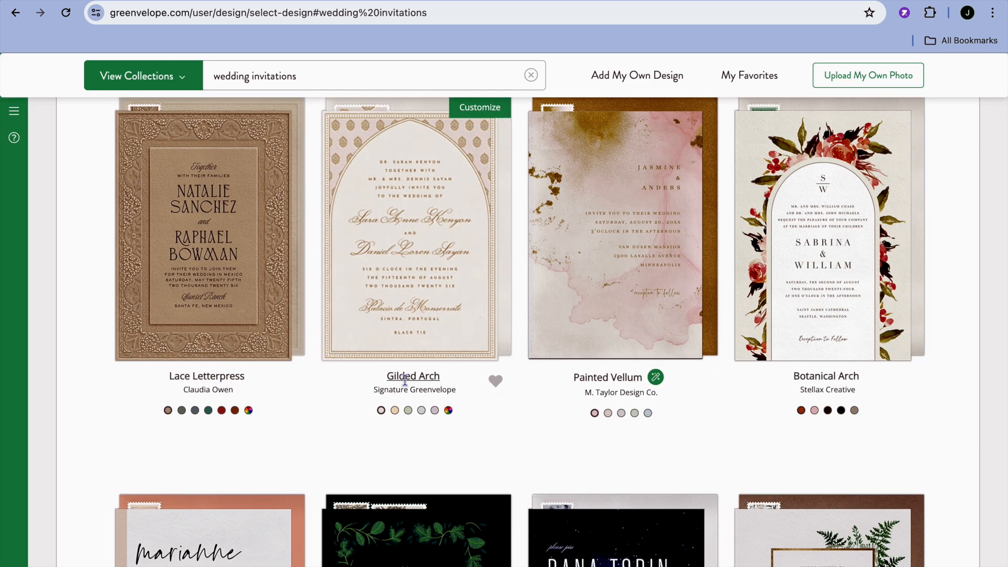
scroll(405, 379, down, 6)
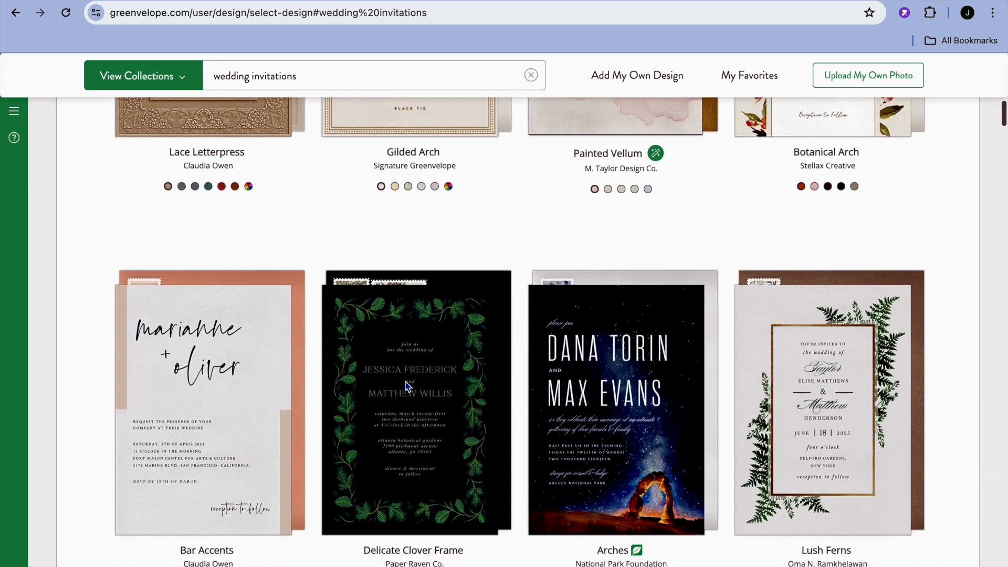
scroll(405, 379, down, 12)
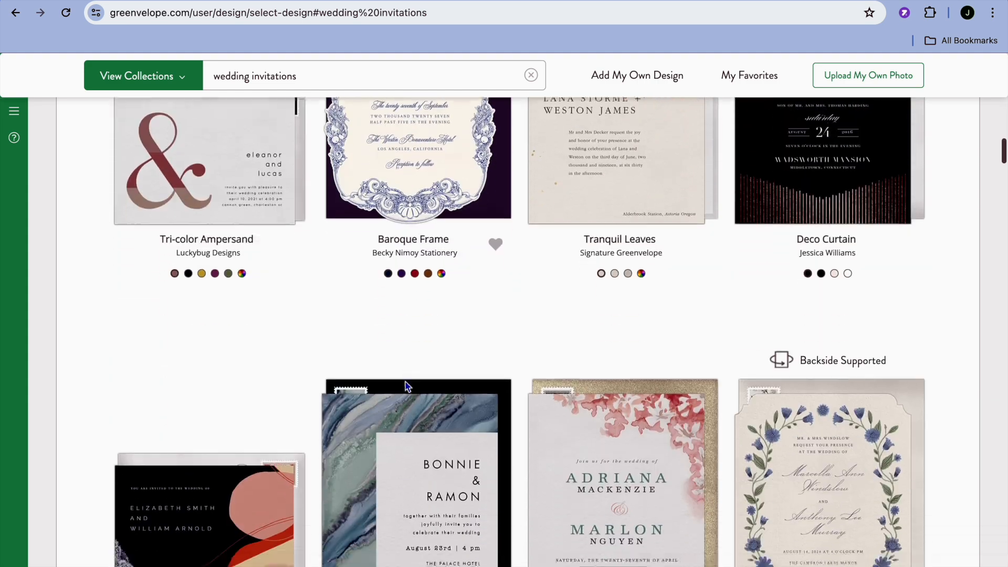
scroll(406, 381, down, 1)
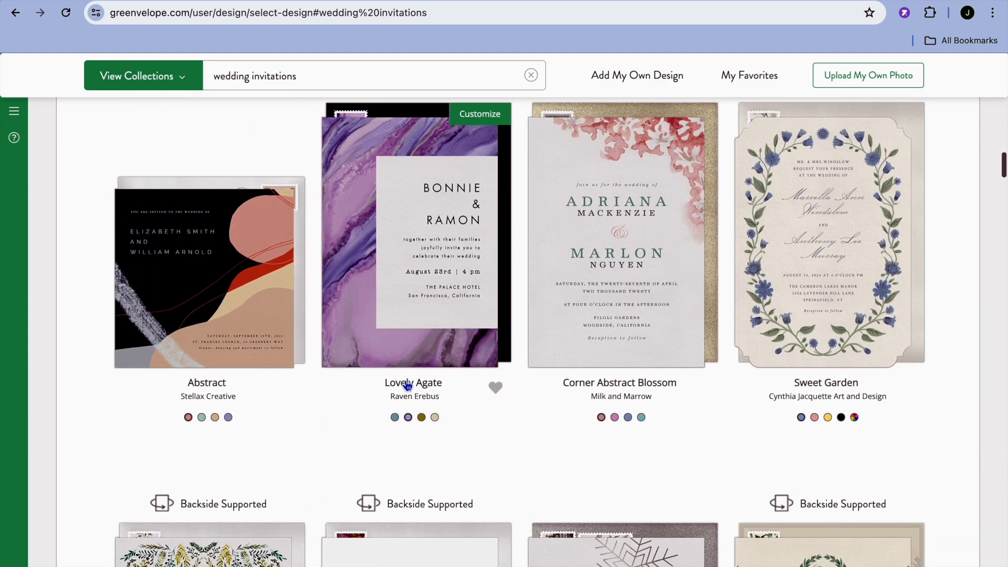
scroll(406, 382, up, 1)
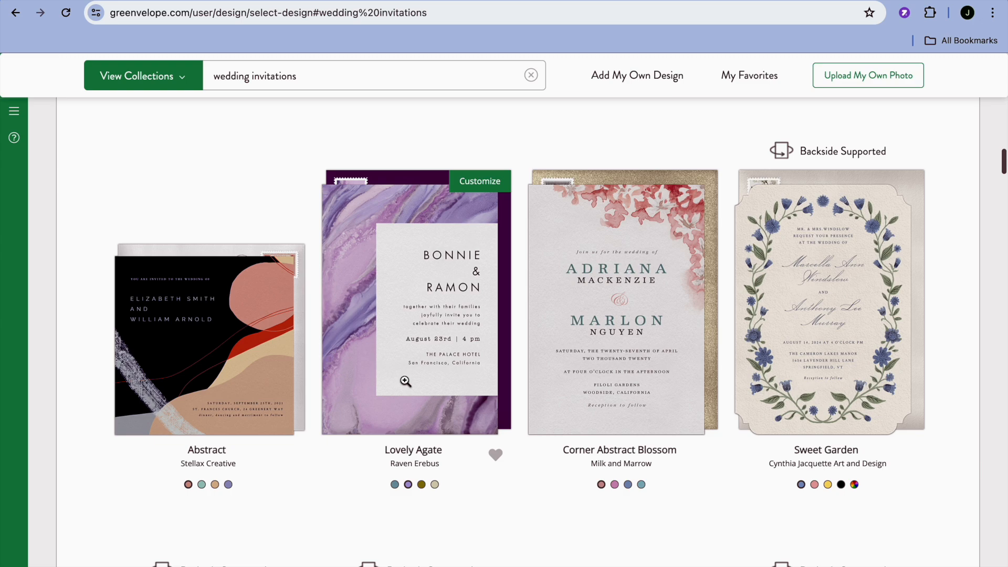
scroll(481, 366, down, 15)
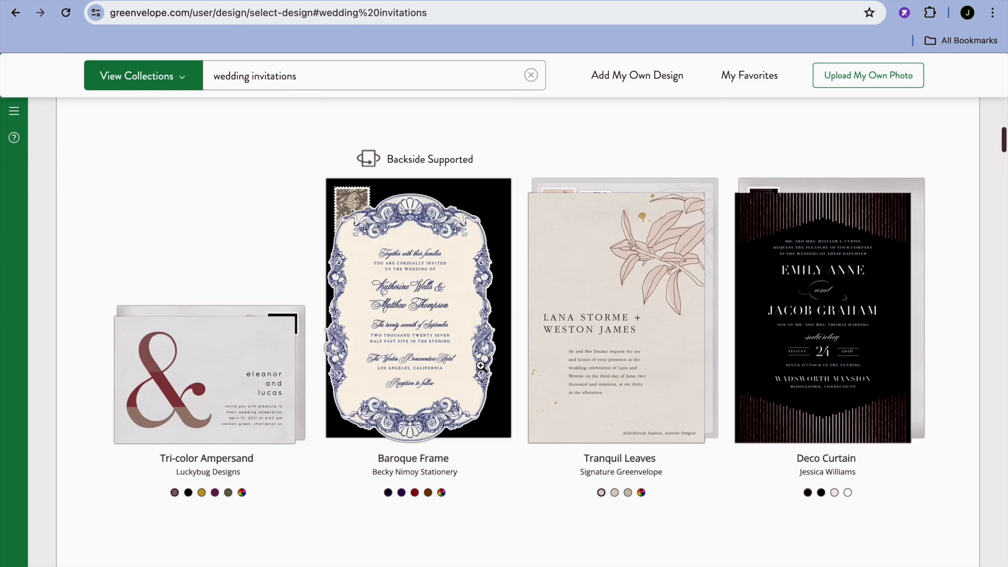
scroll(481, 365, up, 7)
scroll(480, 366, up, 5)
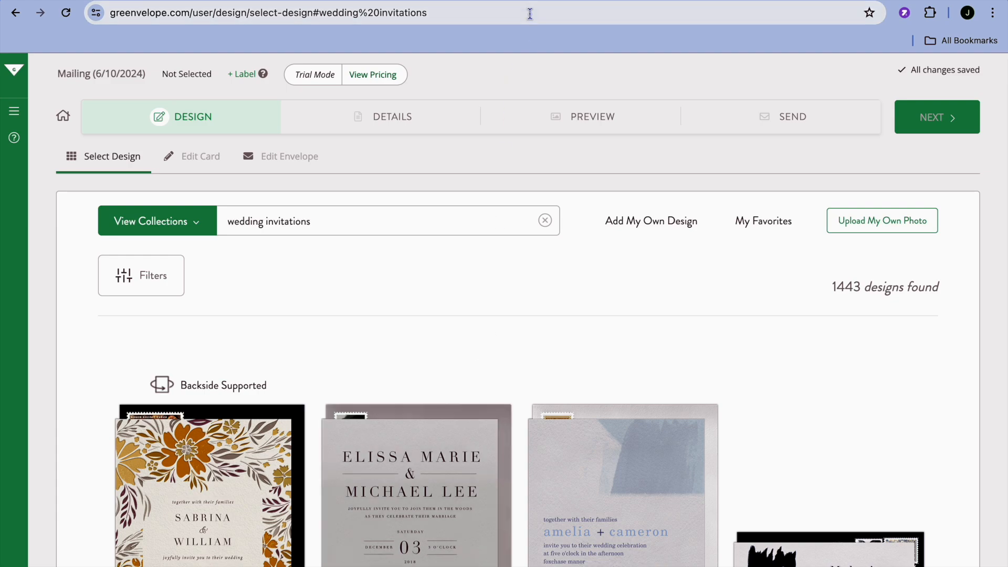
- Open the Canva home page in a new browser tab
key(ctrl+t)
text(ca)
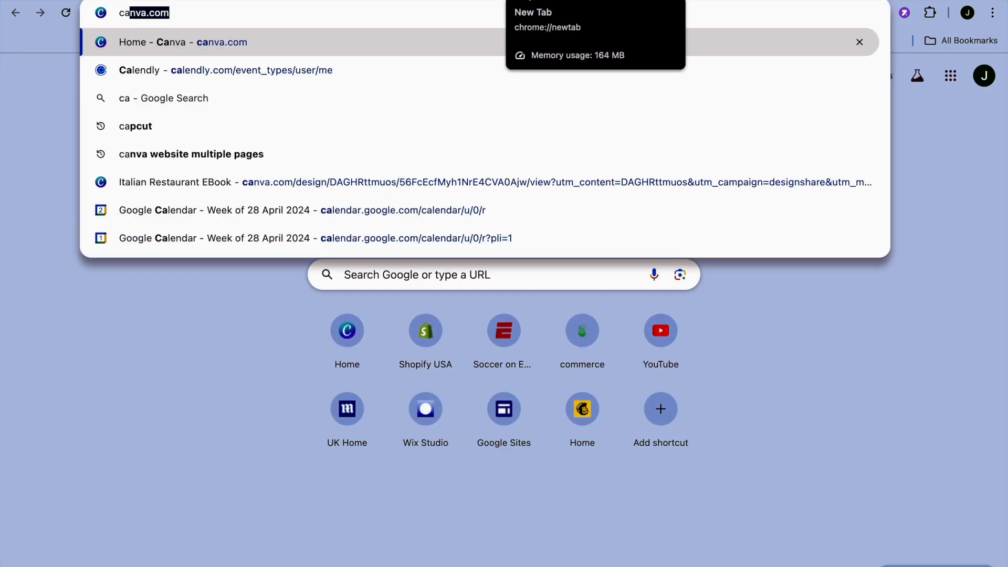
key(Return)
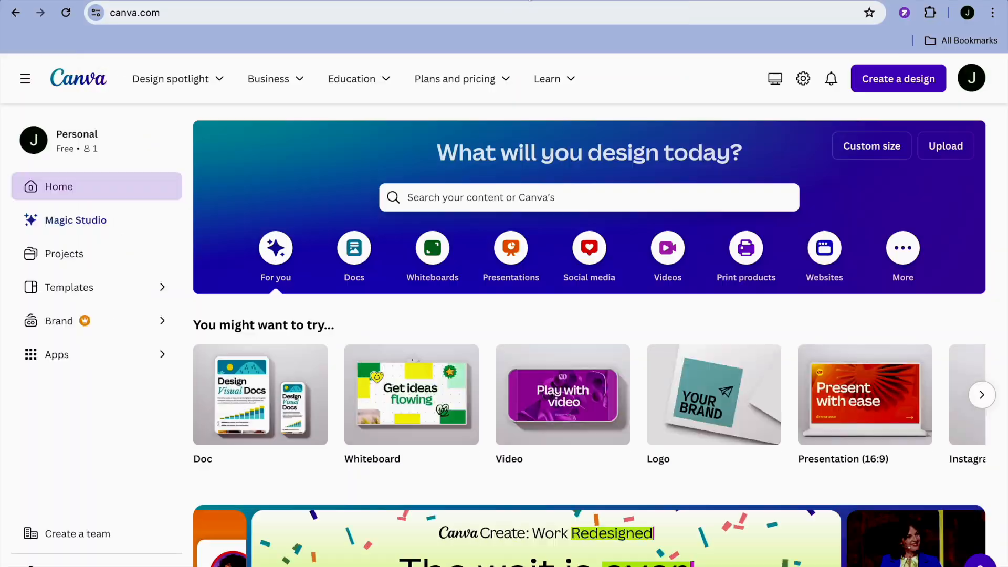
- Search Canva's templates for "wedding invitation" and look through the resulting designs
click(497, 200)
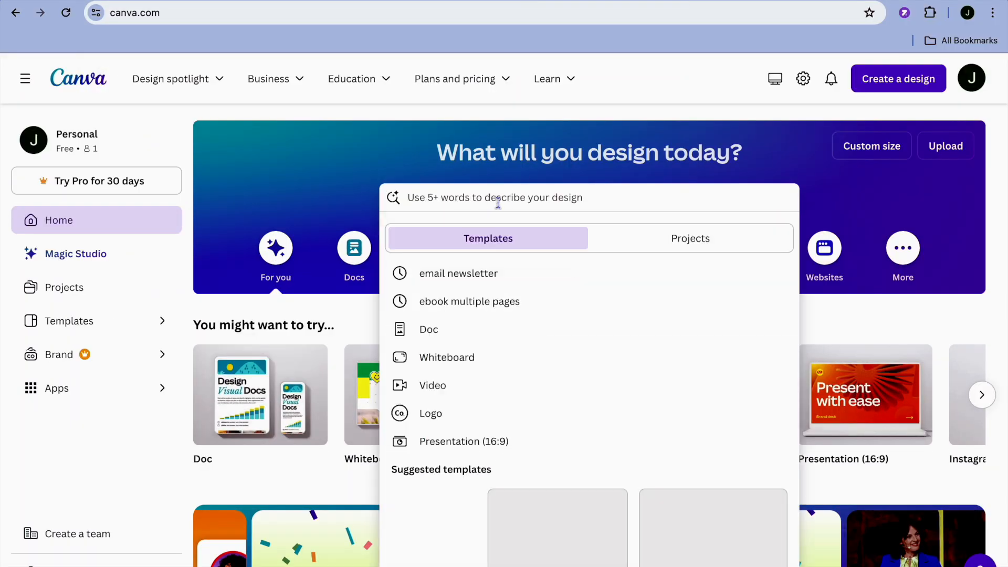
text(weddi)
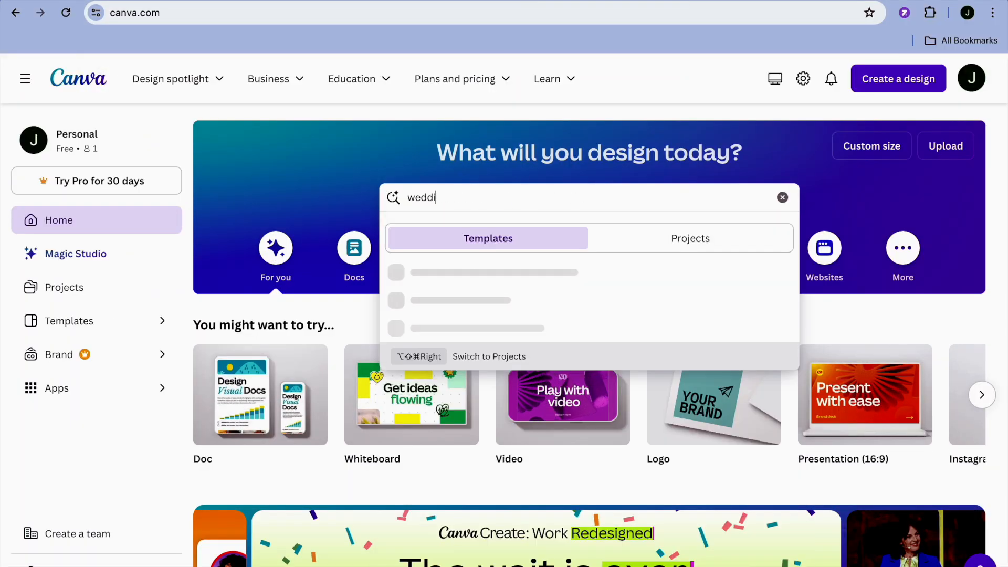
text(ng i)
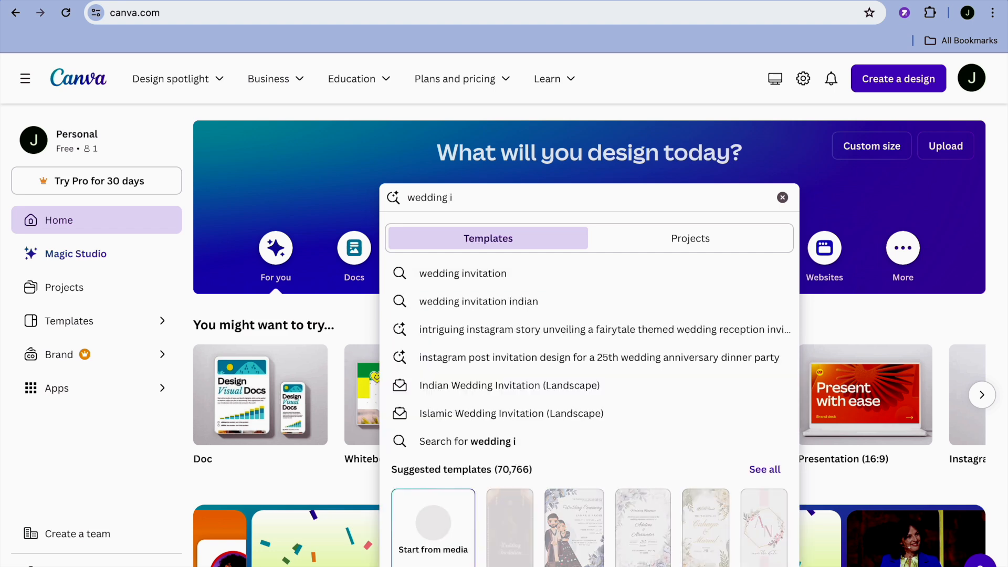
text(n)
click(497, 275)
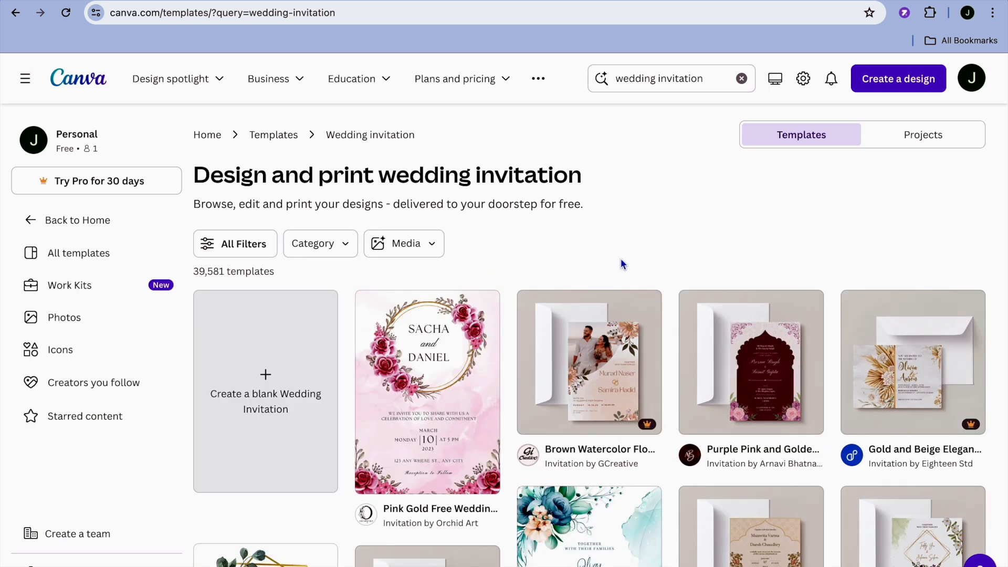
scroll(621, 258, down, 8)
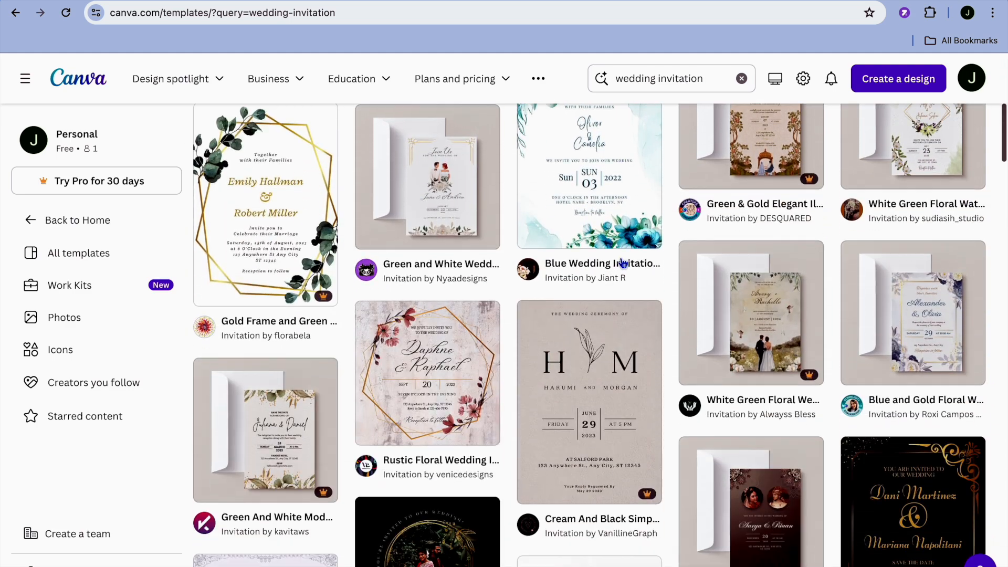
scroll(621, 262, down, 6)
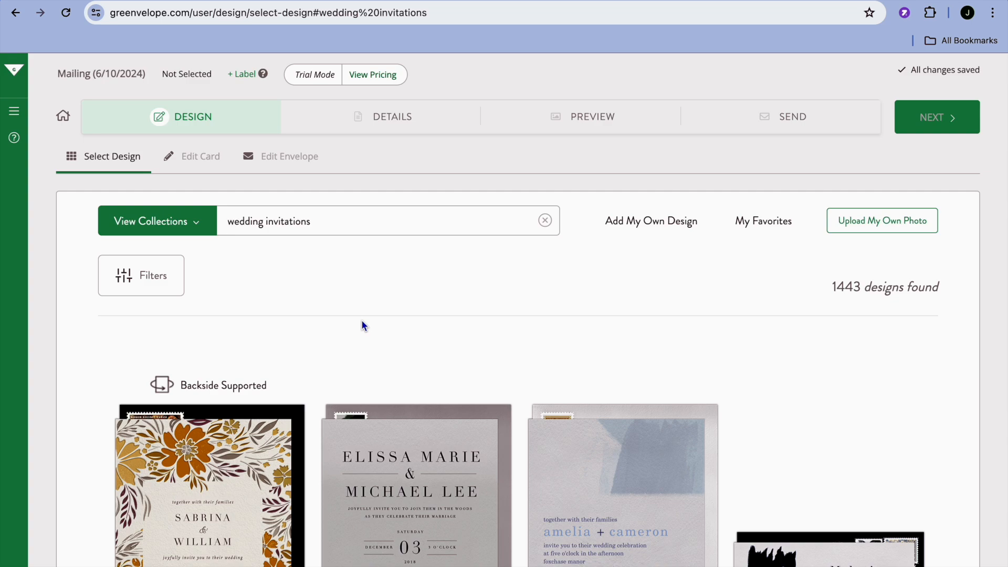
- Check Greenvelope's orientation and file upload options for adding an own design, then close them
click(632, 224)
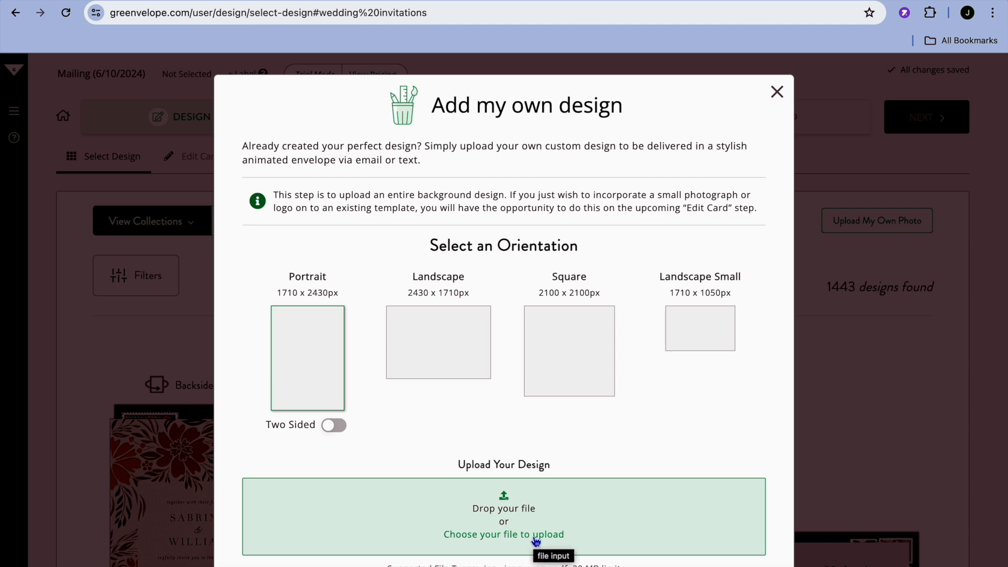
click(775, 93)
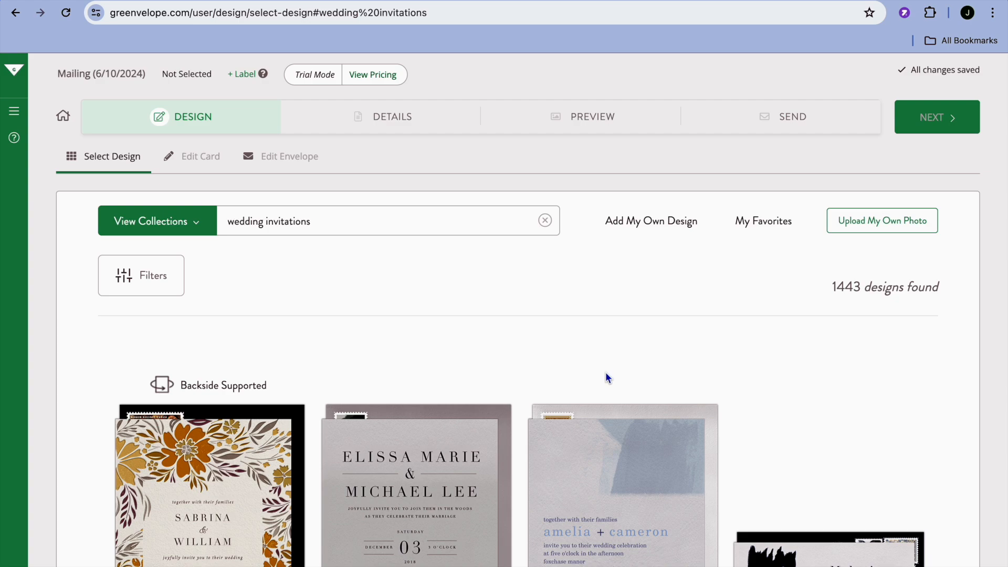
- Look through the wedding invitation designs and open the details of the Lush Ferns invitation
scroll(607, 375, down, 5)
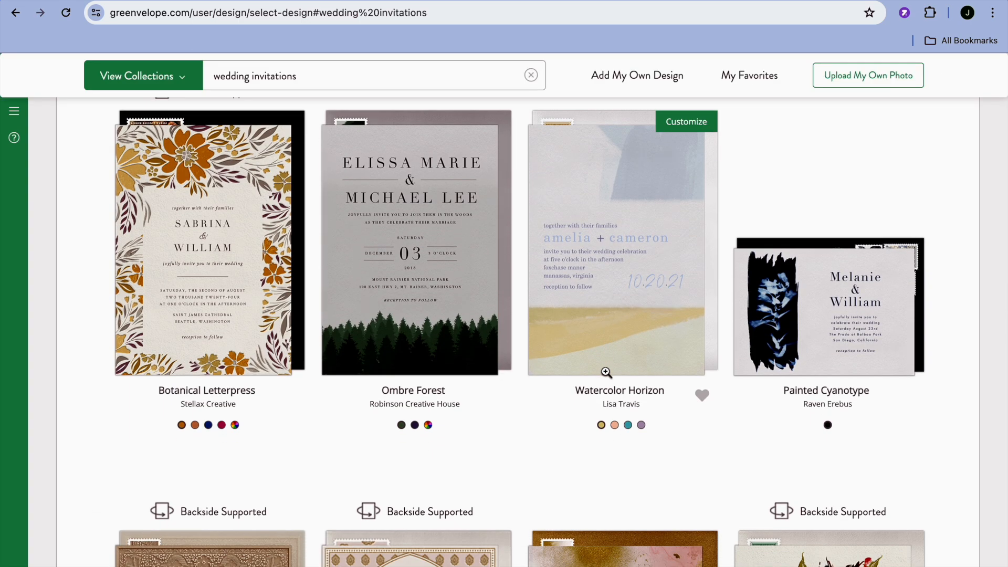
scroll(606, 373, down, 3)
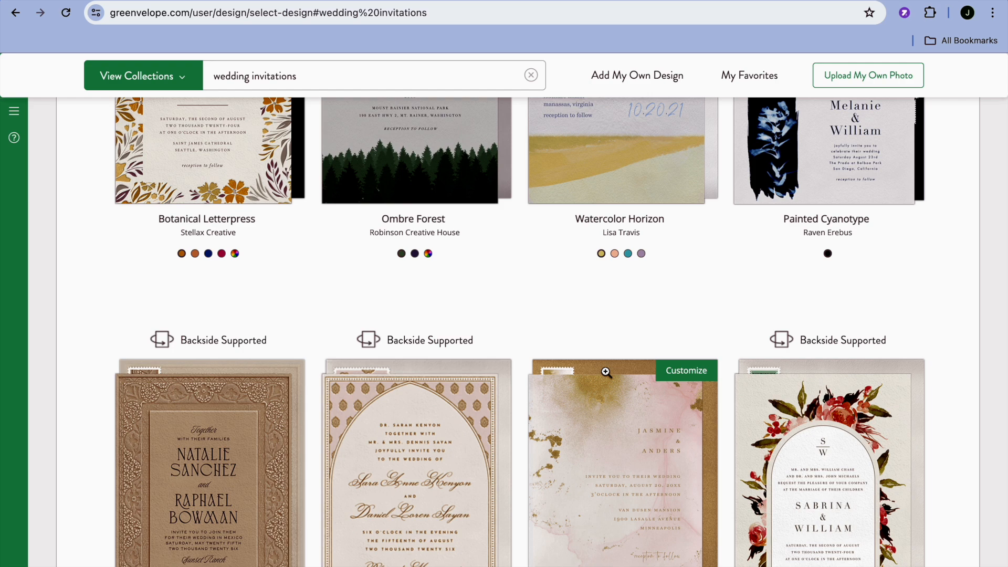
scroll(605, 372, down, 4)
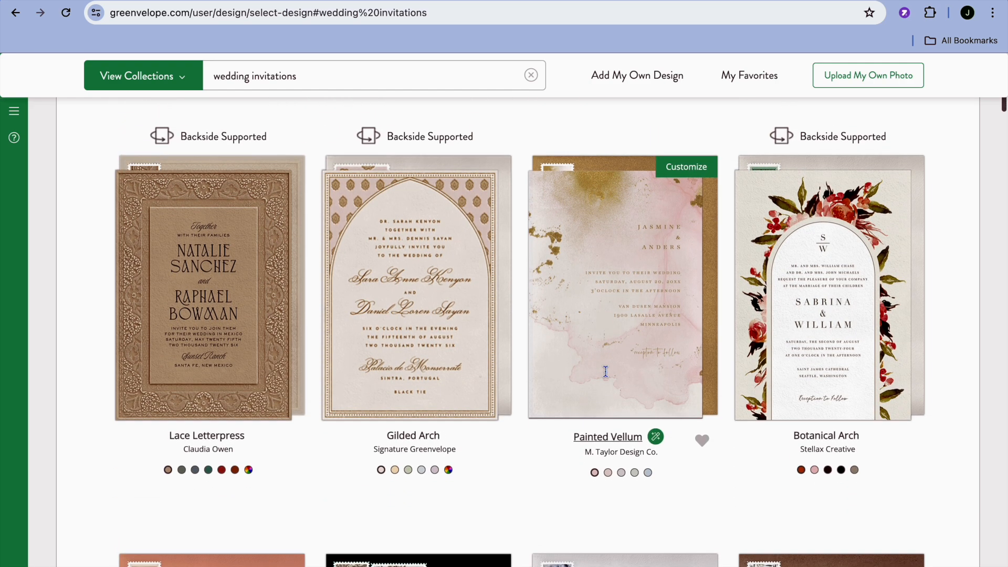
scroll(606, 371, down, 10)
scroll(606, 372, down, 3)
scroll(607, 372, down, 2)
scroll(606, 372, up, 9)
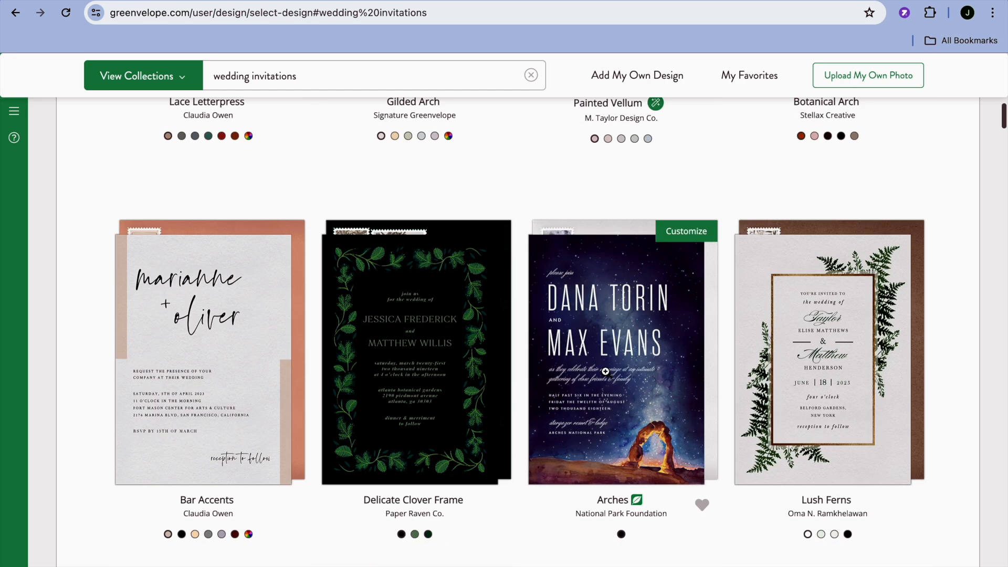
click(787, 379)
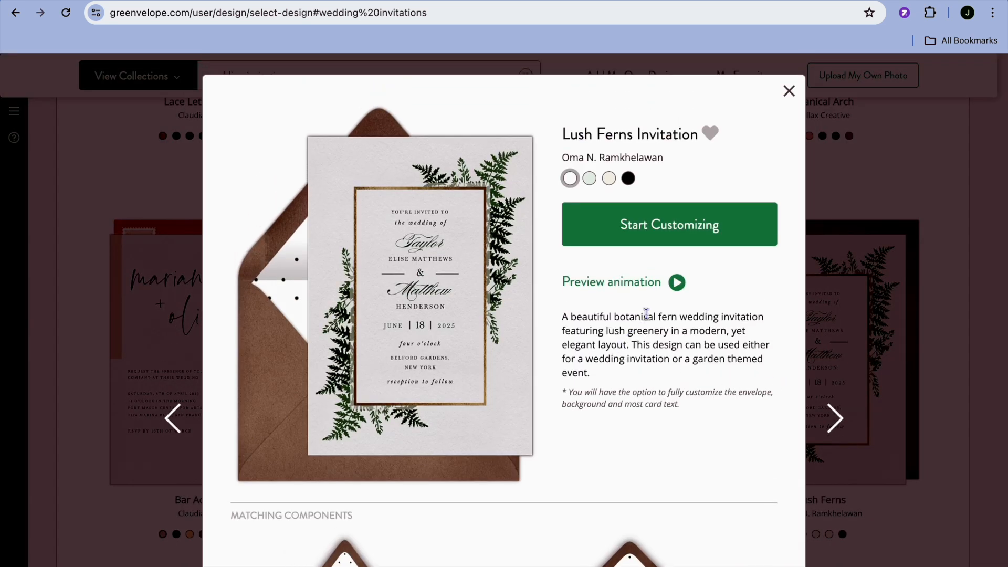
- Review the Lush Ferns details, start customizing the design and dismiss the getting-started tip
scroll(645, 314, down, 4)
scroll(646, 319, up, 4)
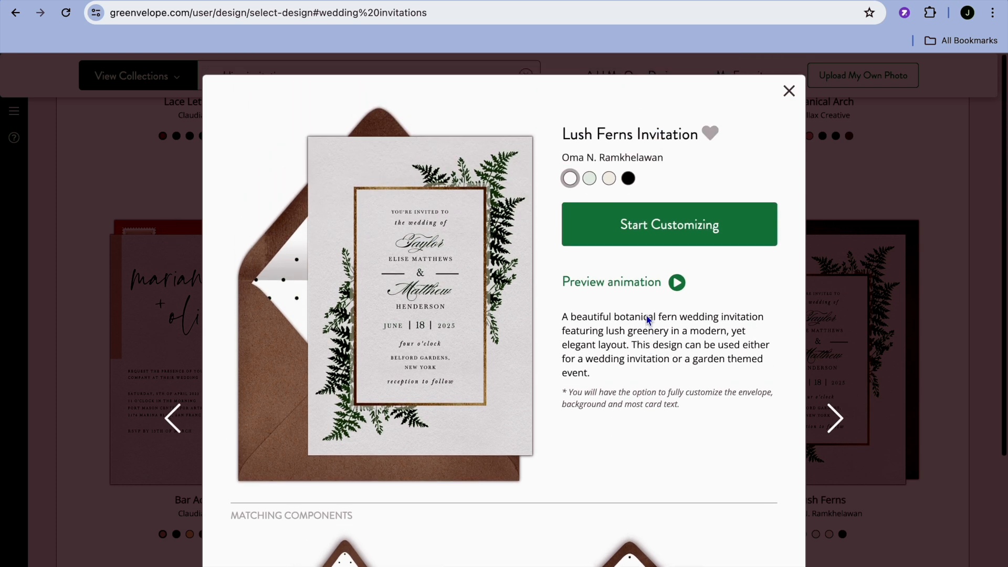
click(659, 229)
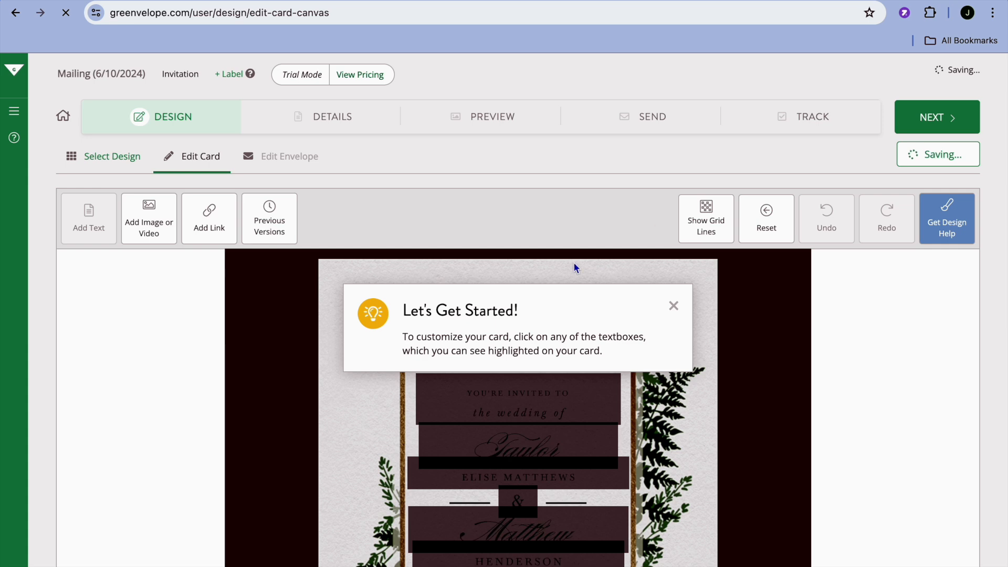
click(673, 307)
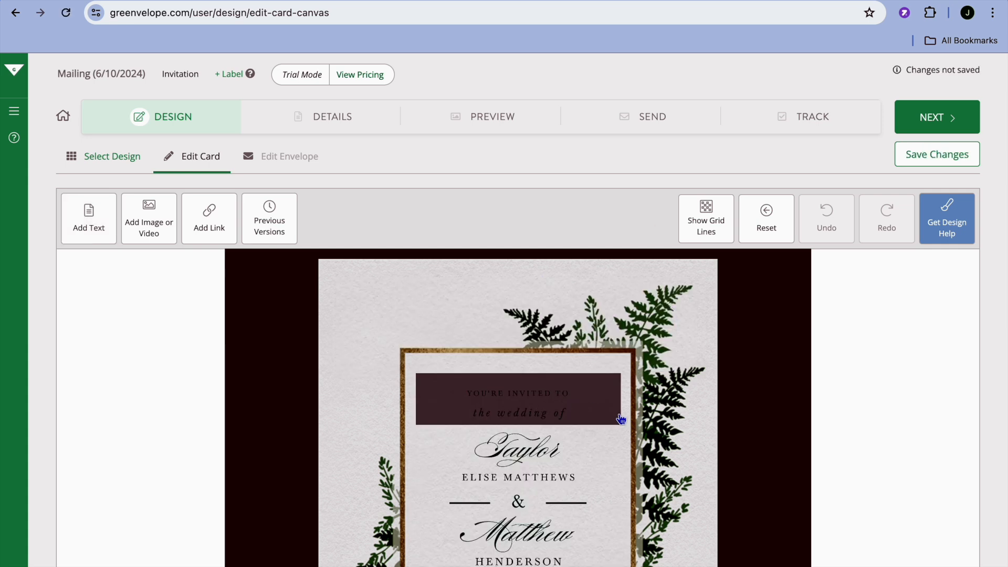
- Replace the first partner's script-lettered first name on the card with the new first name
scroll(621, 419, down, 3)
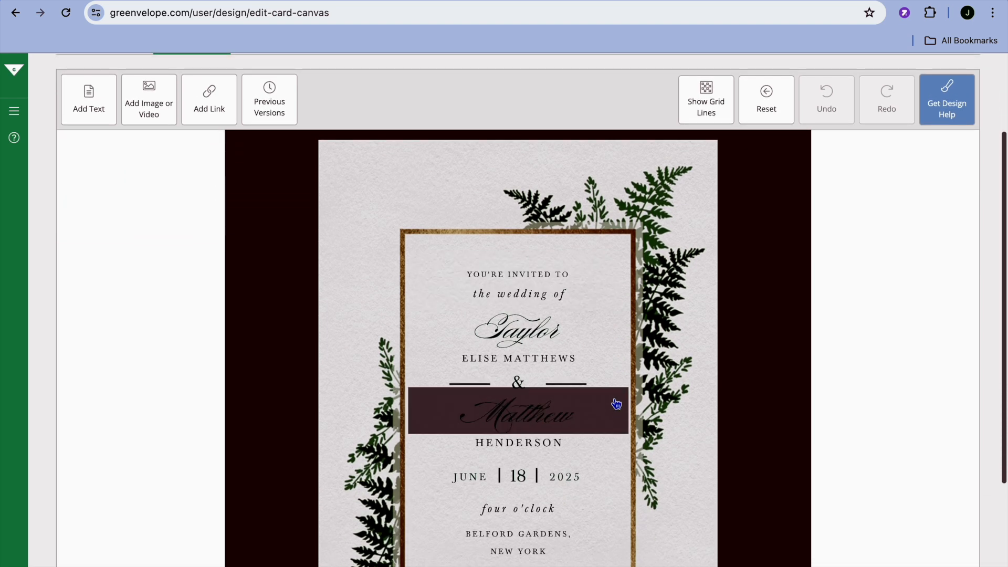
scroll(582, 344, down, 1)
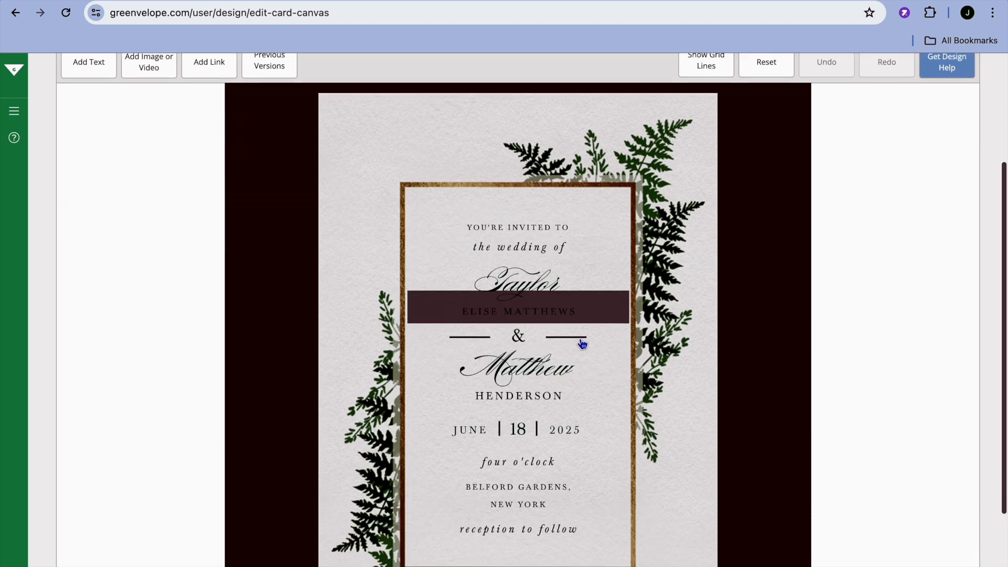
click(566, 285)
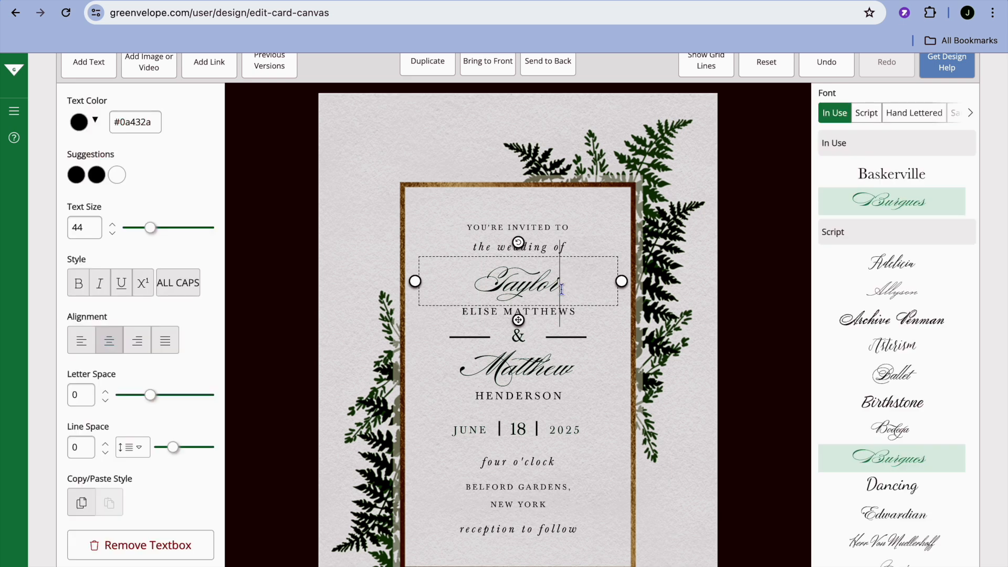
click(564, 282)
drag(563, 282, 478, 274)
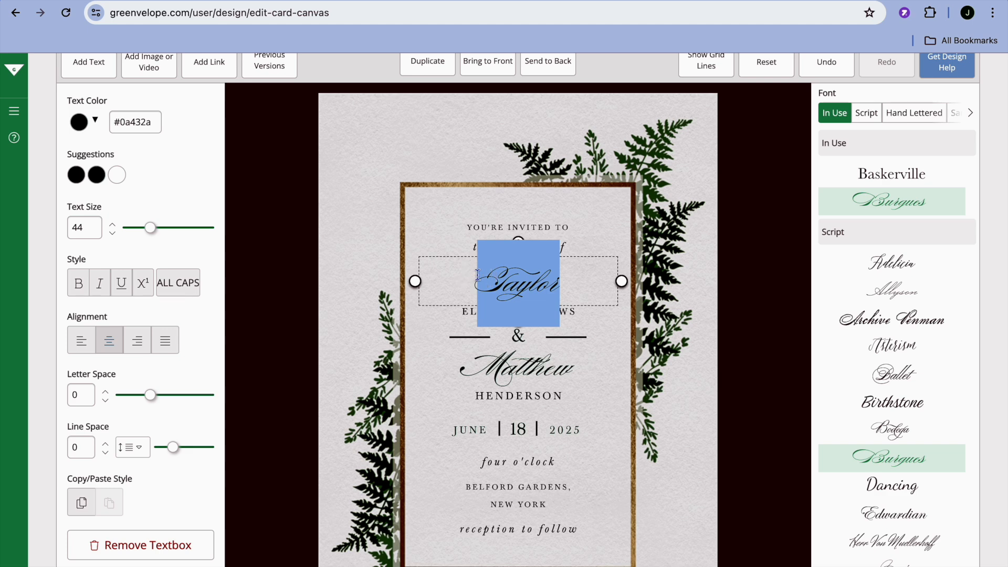
text(lucy)
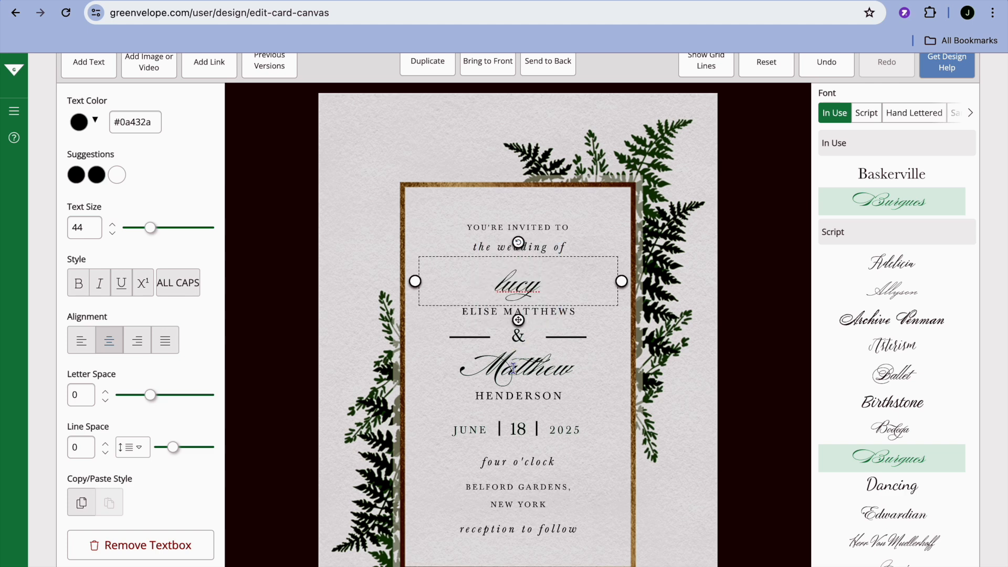
- Check the editing options of the card's date, surname, time and venue text boxes without changing their text
click(523, 430)
click(574, 439)
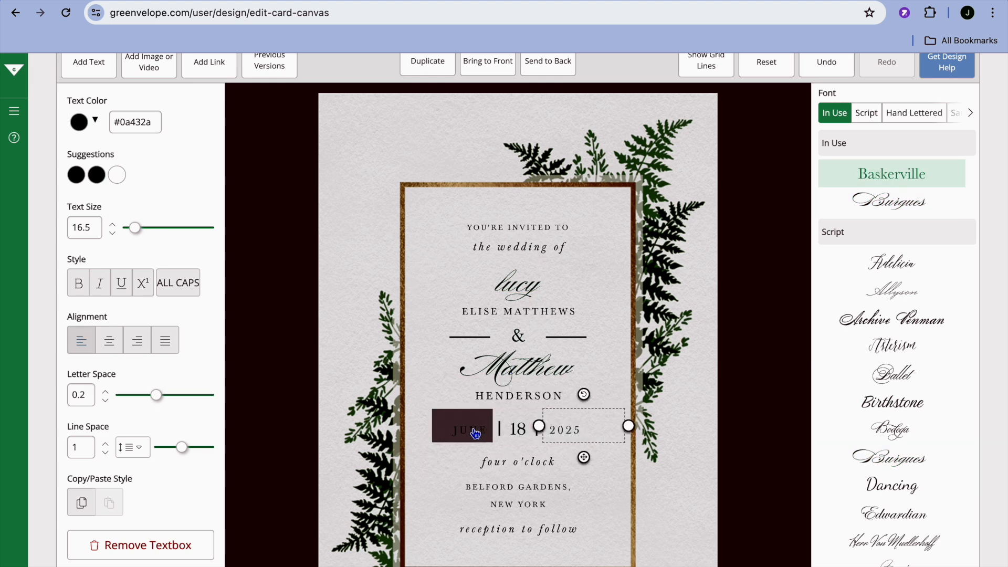
click(476, 430)
click(527, 401)
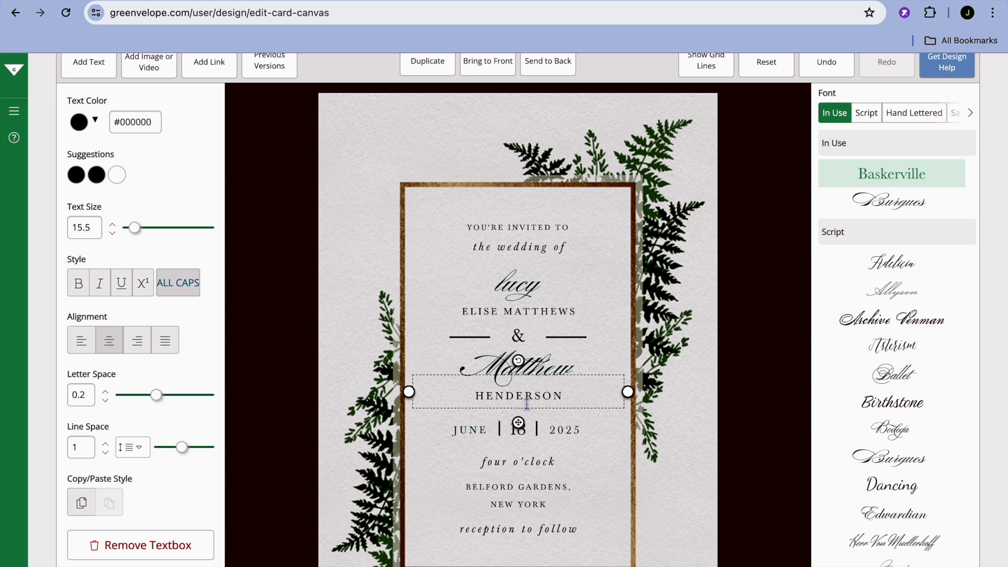
click(494, 310)
drag(494, 308, 450, 308)
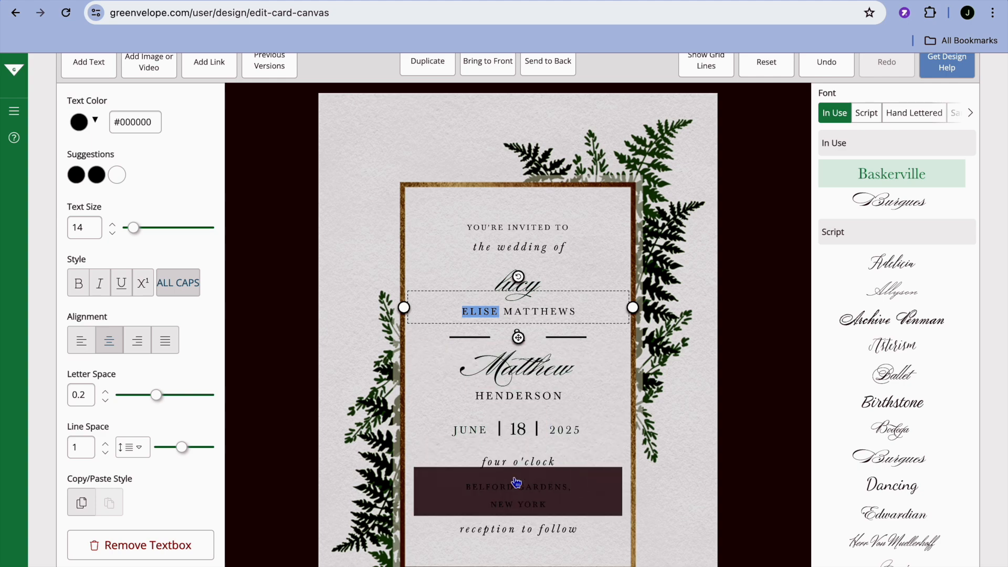
click(523, 464)
click(546, 499)
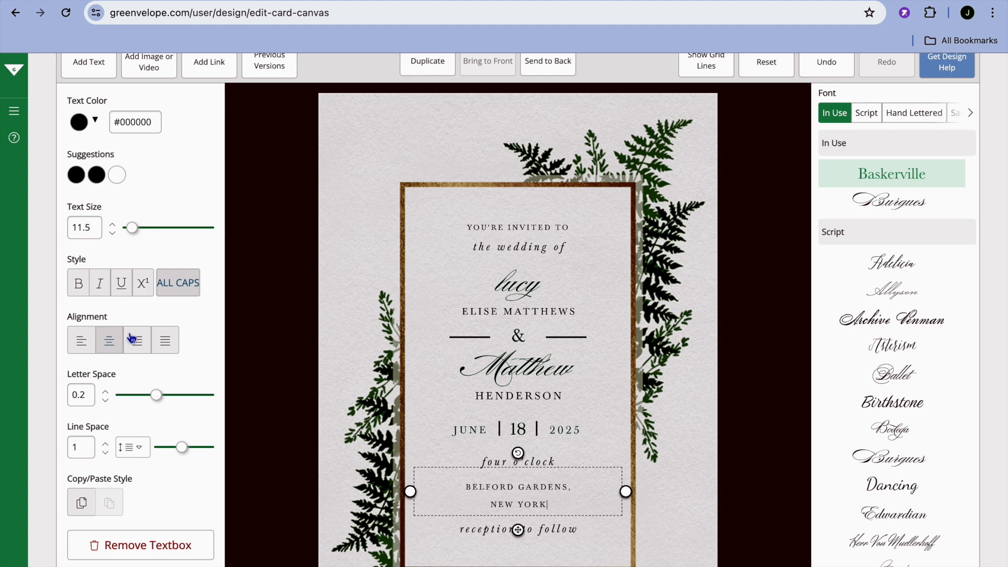
- Look over the card and its editing options, and continue to the envelope editor
scroll(133, 339, up, 2)
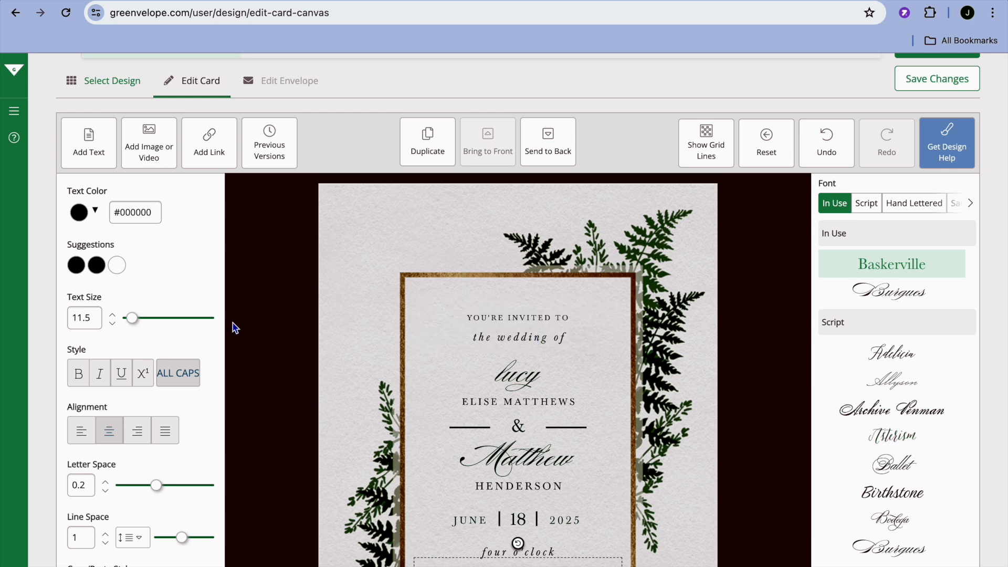
scroll(232, 323, down, 1)
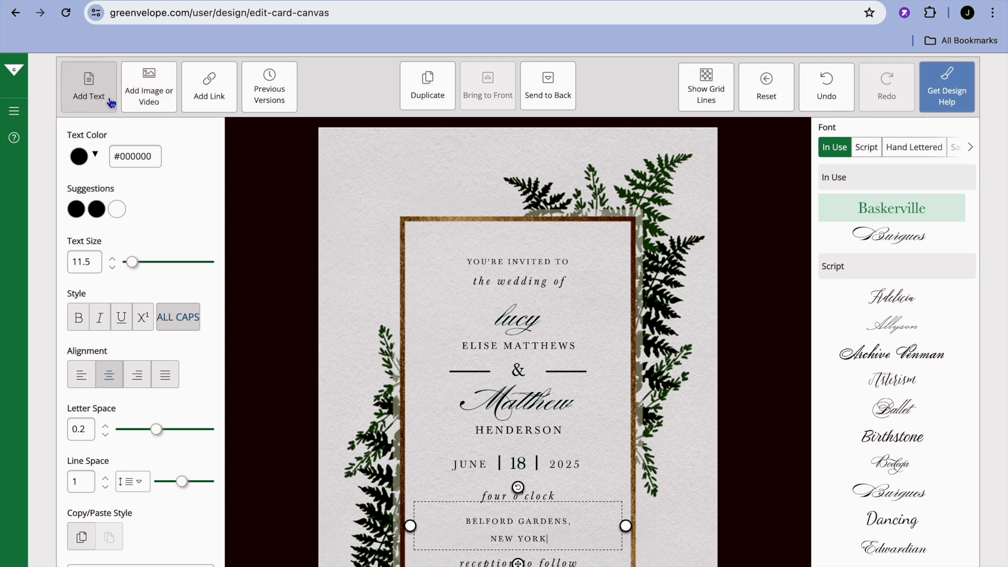
scroll(281, 225, down, 3)
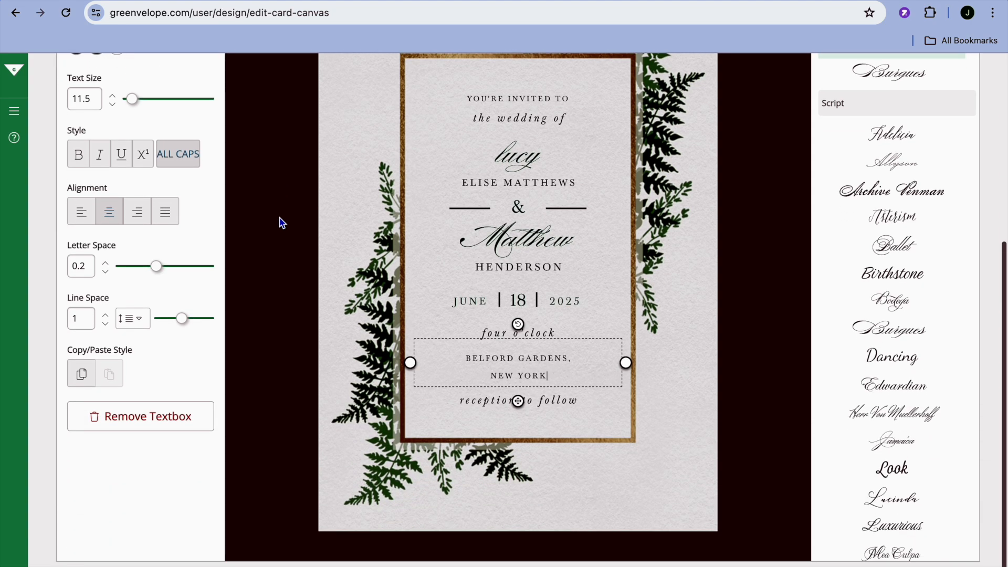
scroll(281, 222, up, 5)
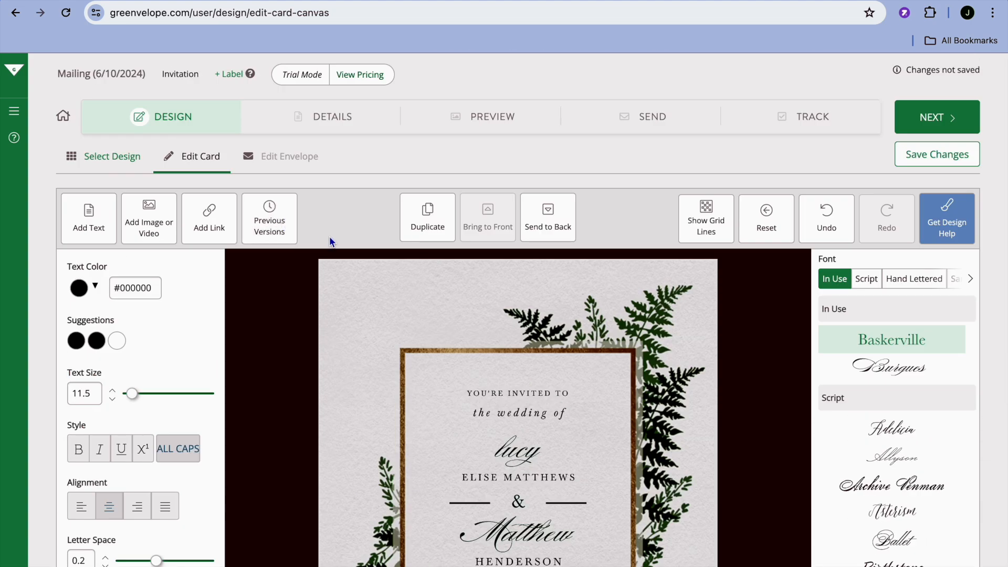
click(942, 130)
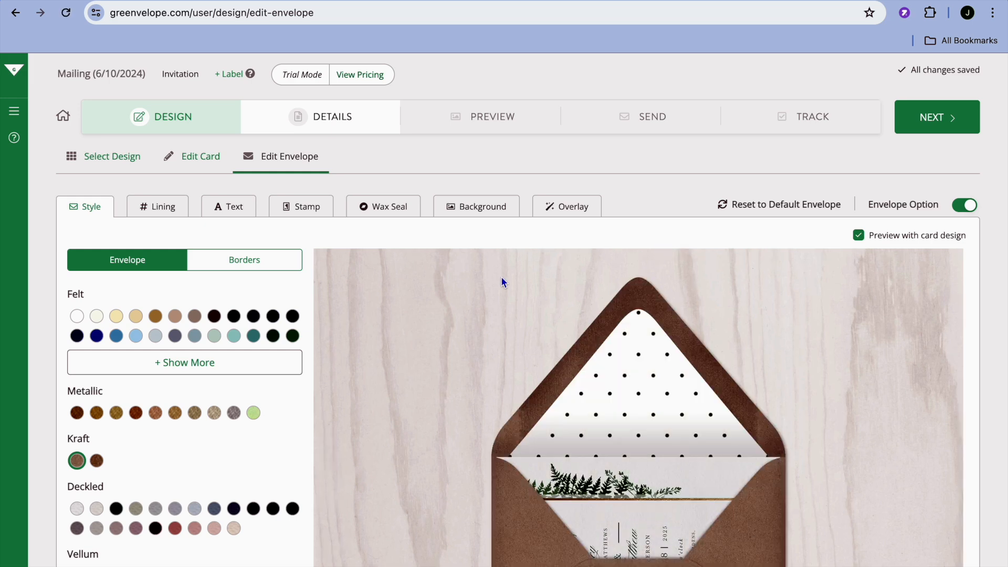
- Try several metallic and deckled envelope colours and settle on the second Deckled swatch, a light greige
scroll(501, 277, down, 2)
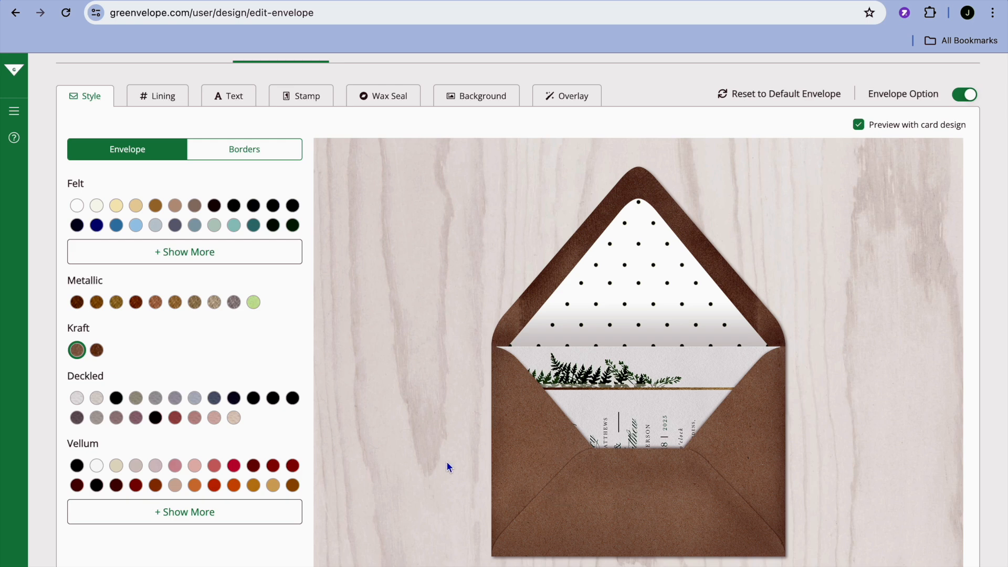
click(235, 418)
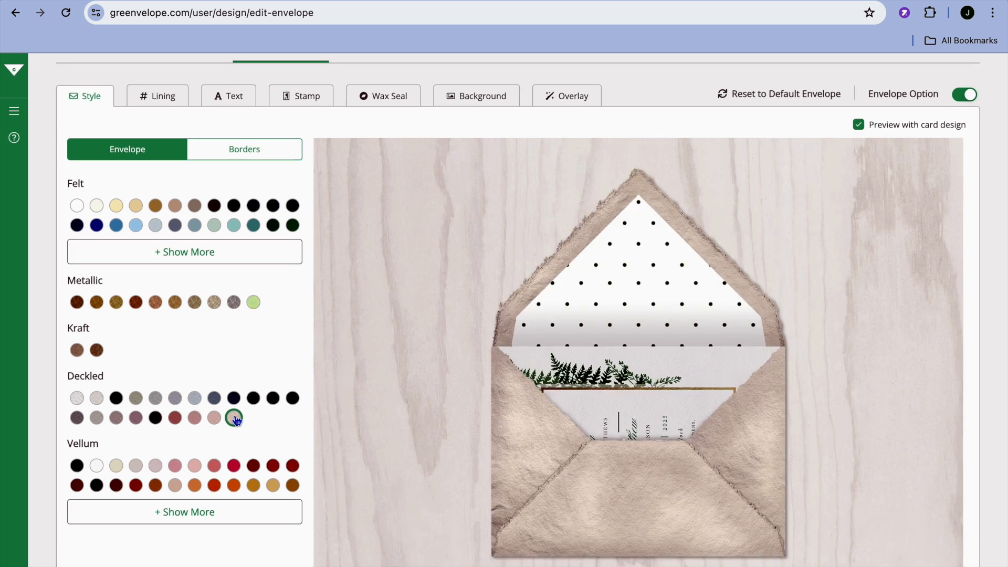
click(254, 302)
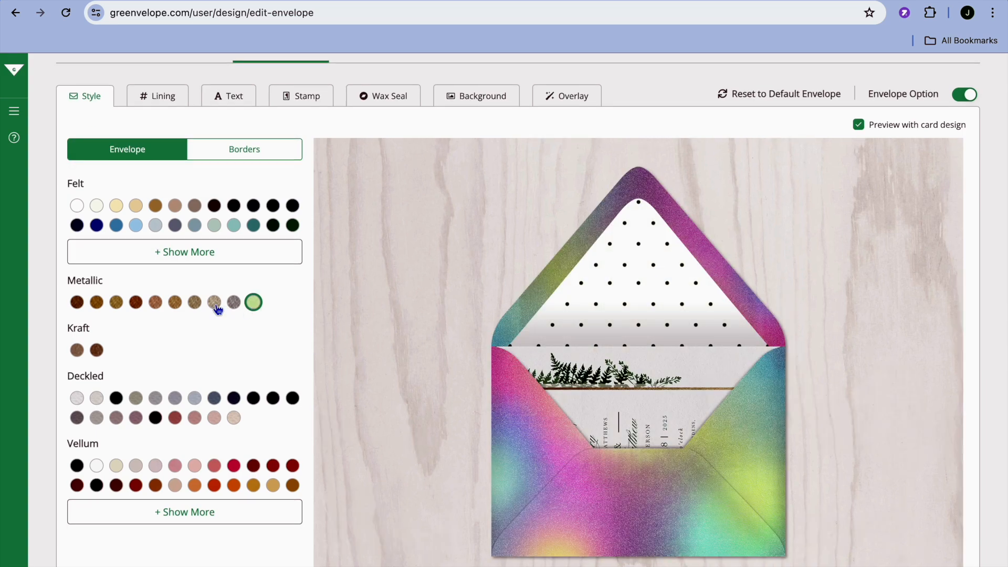
click(157, 303)
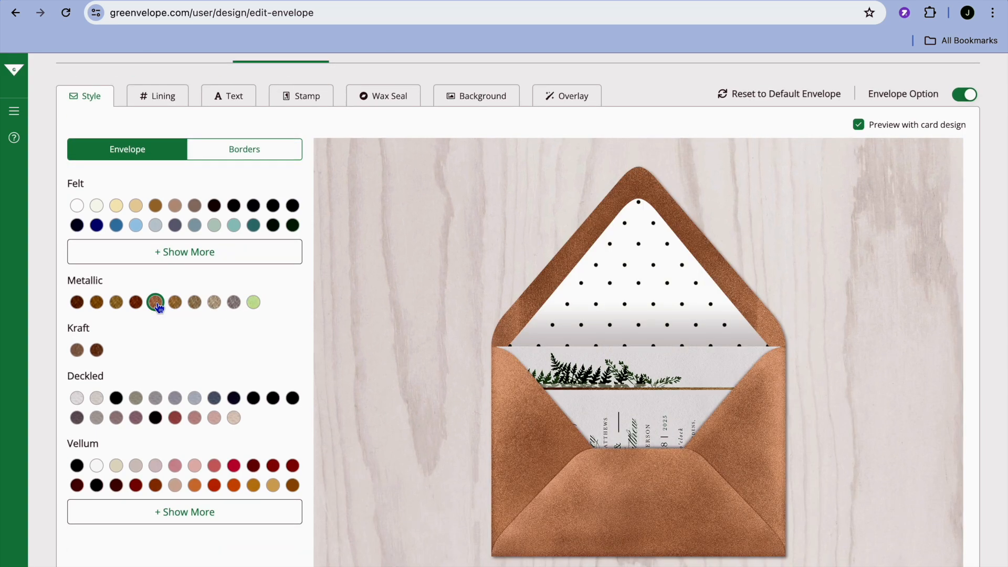
click(136, 401)
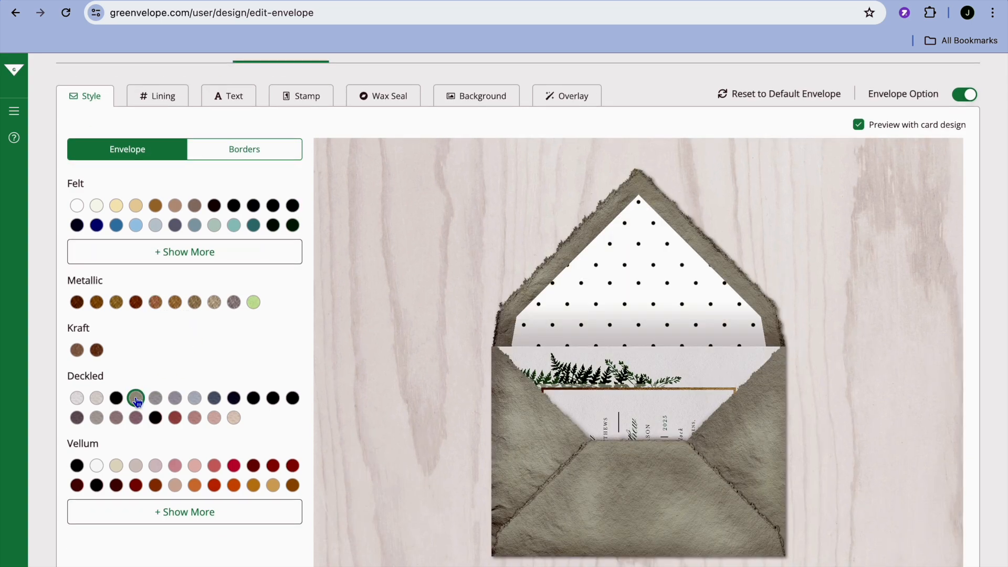
click(97, 399)
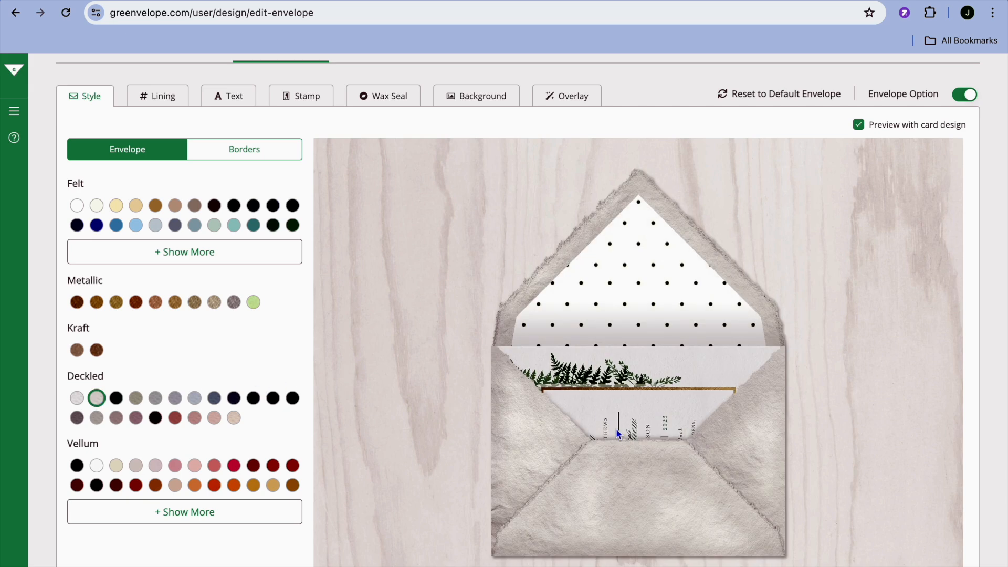
scroll(619, 433, up, 3)
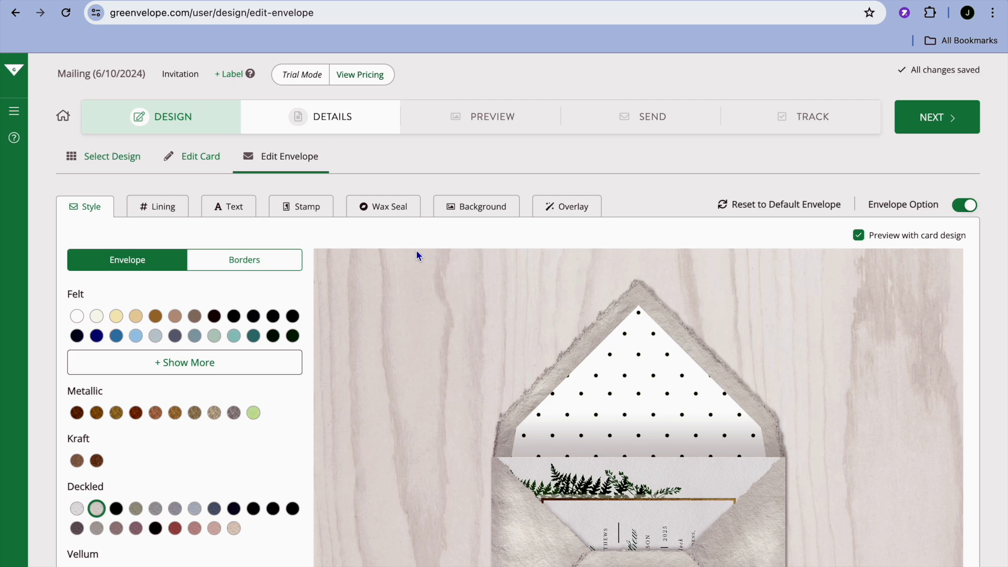
- Check the lining, stamp and wax seal options available for the envelope
click(178, 213)
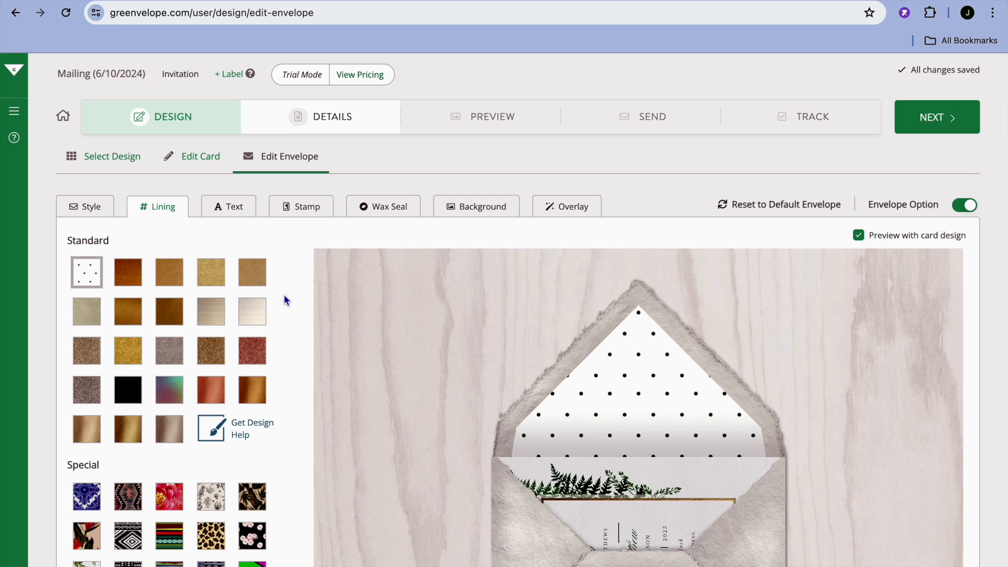
click(305, 217)
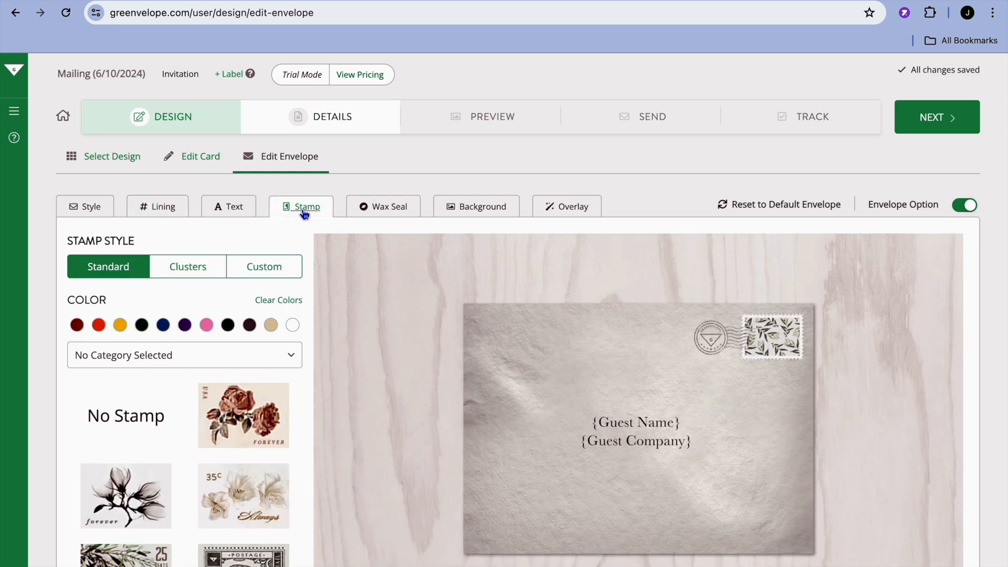
click(375, 214)
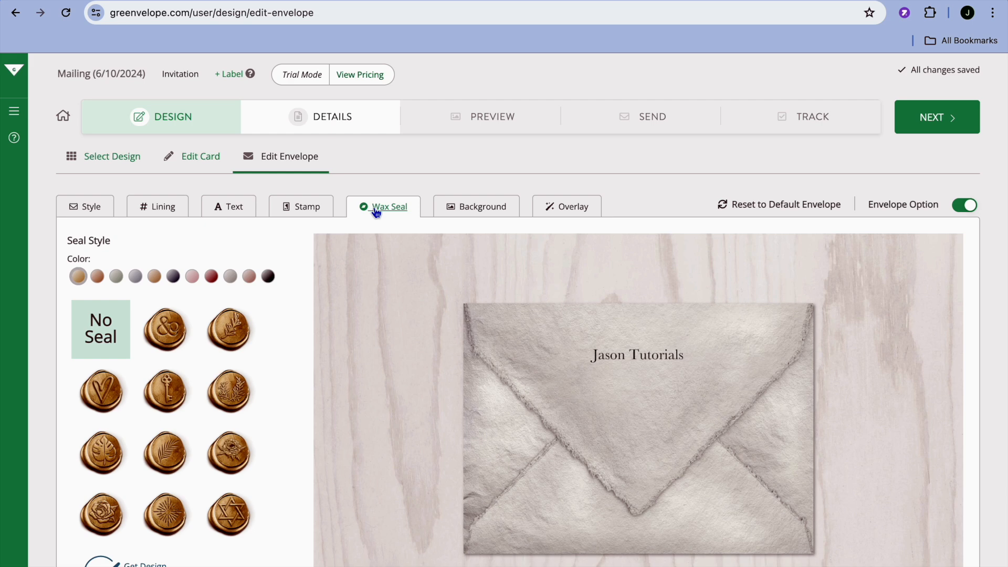
- Look through the standard and custom background options for the envelope
click(481, 216)
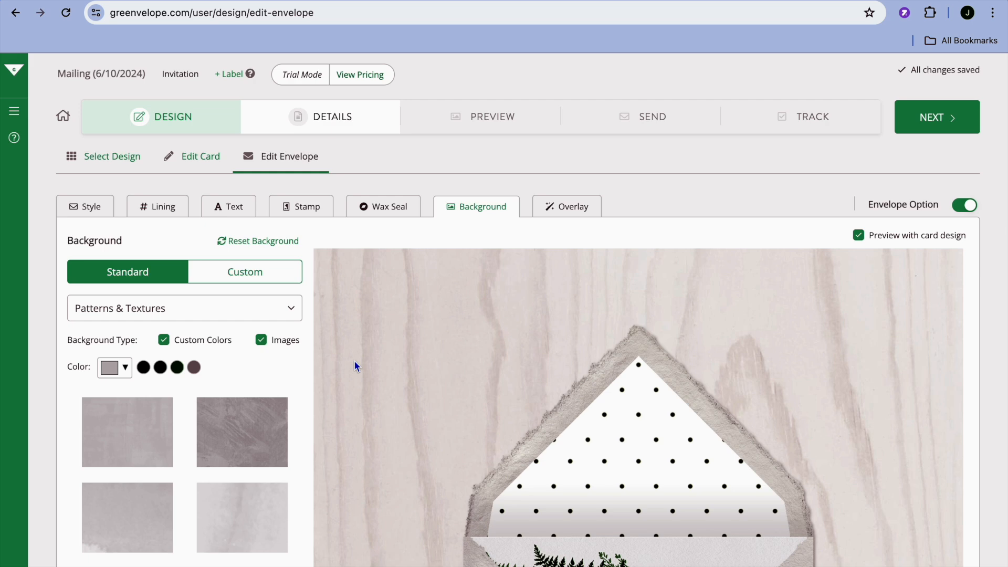
scroll(354, 361, down, 1)
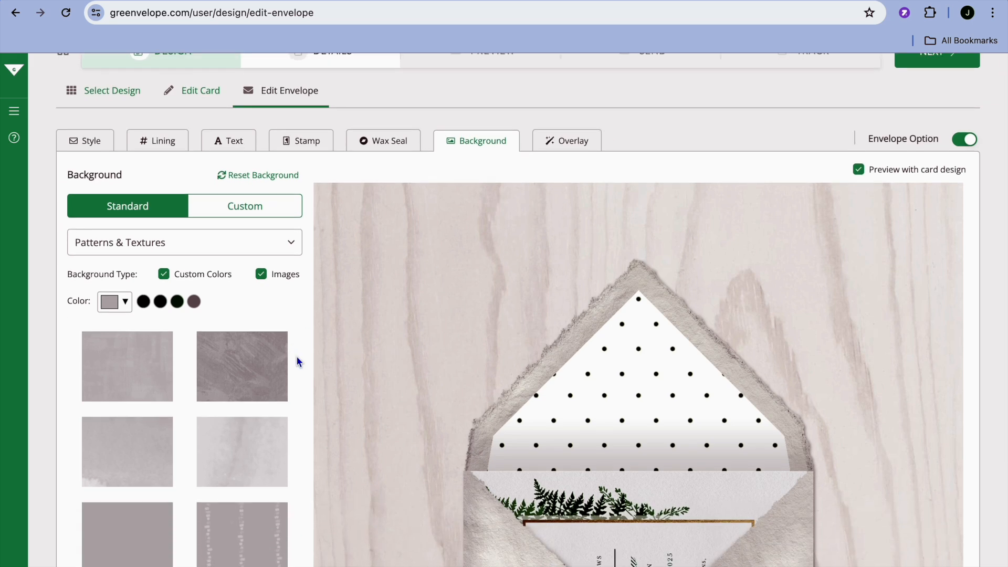
scroll(296, 362, down, 5)
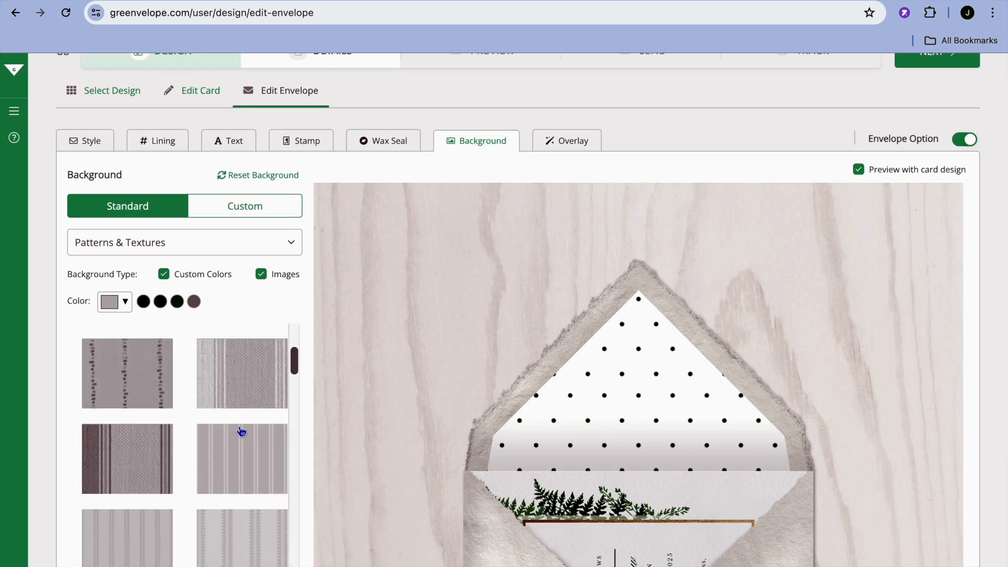
scroll(241, 431, down, 2)
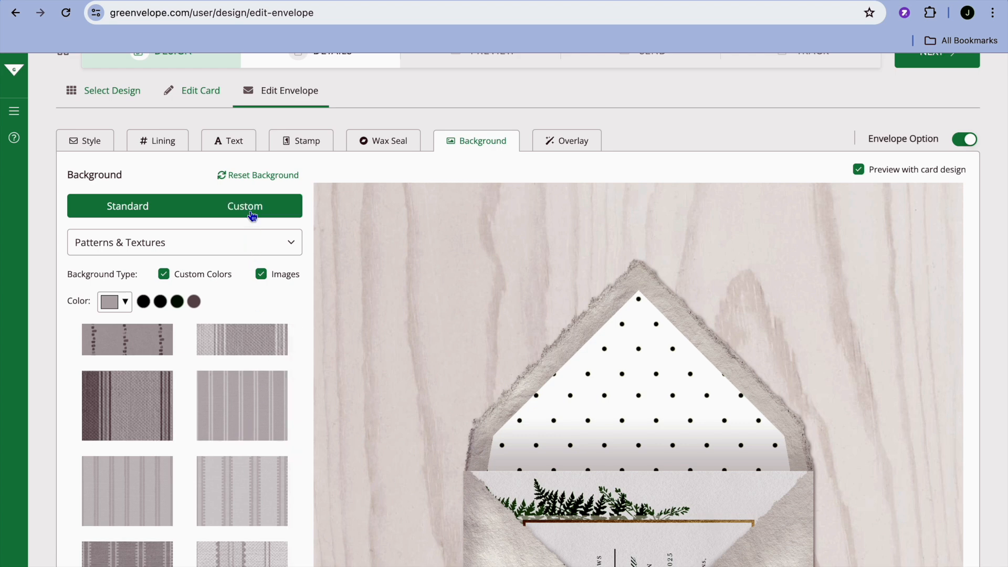
click(252, 213)
click(175, 209)
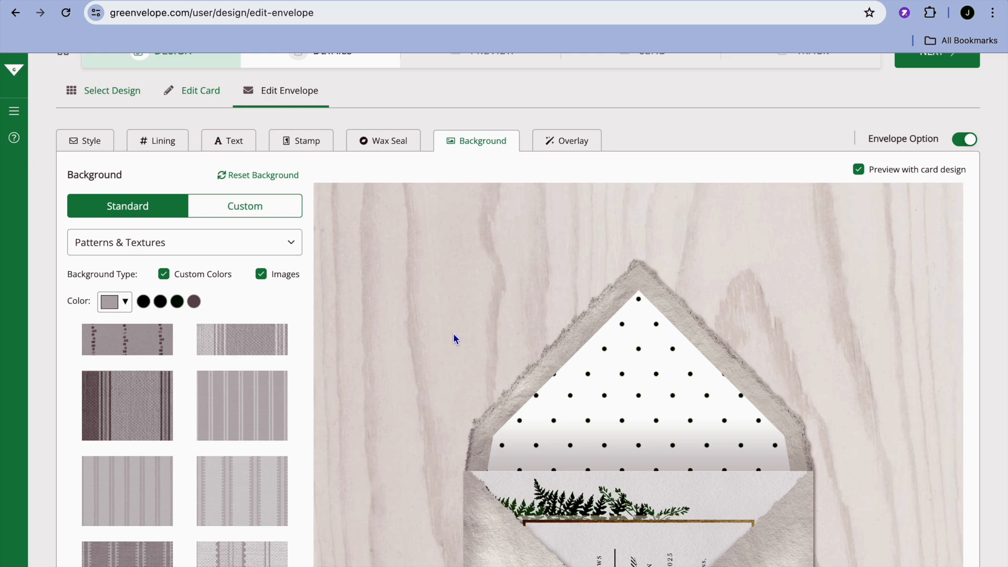
scroll(454, 336, up, 2)
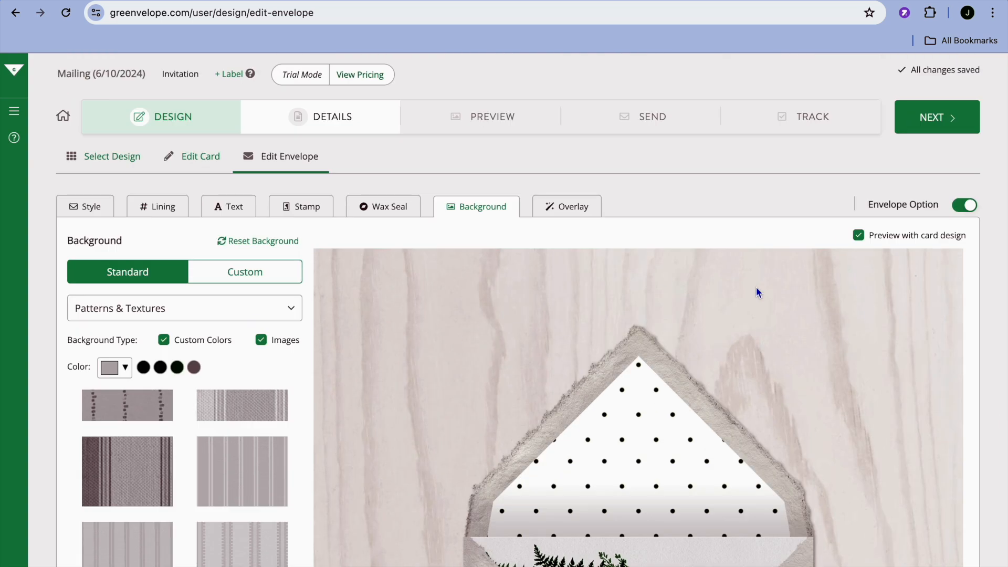
- Continue to the event details and set the event name to OUR WEDDING
click(949, 117)
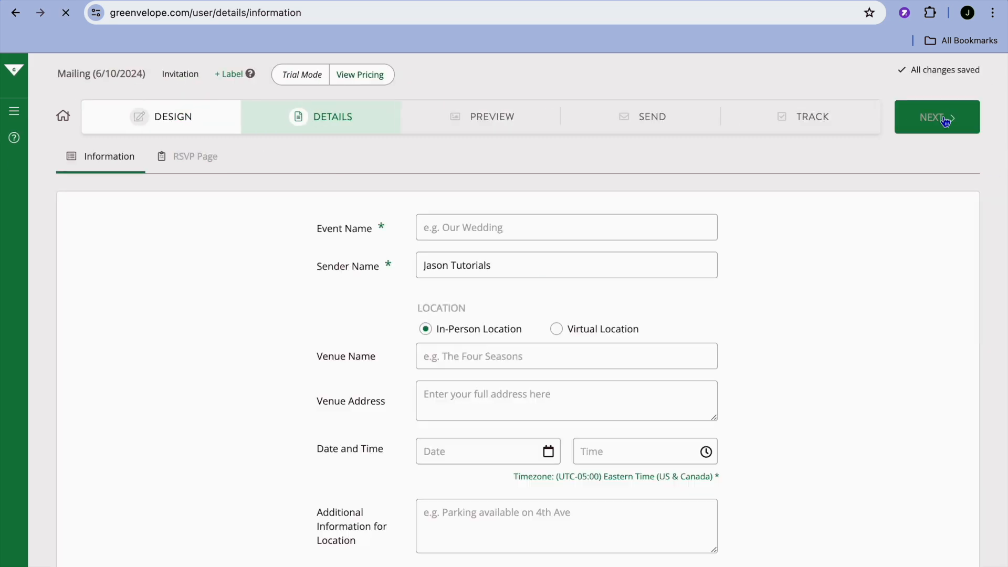
click(559, 229)
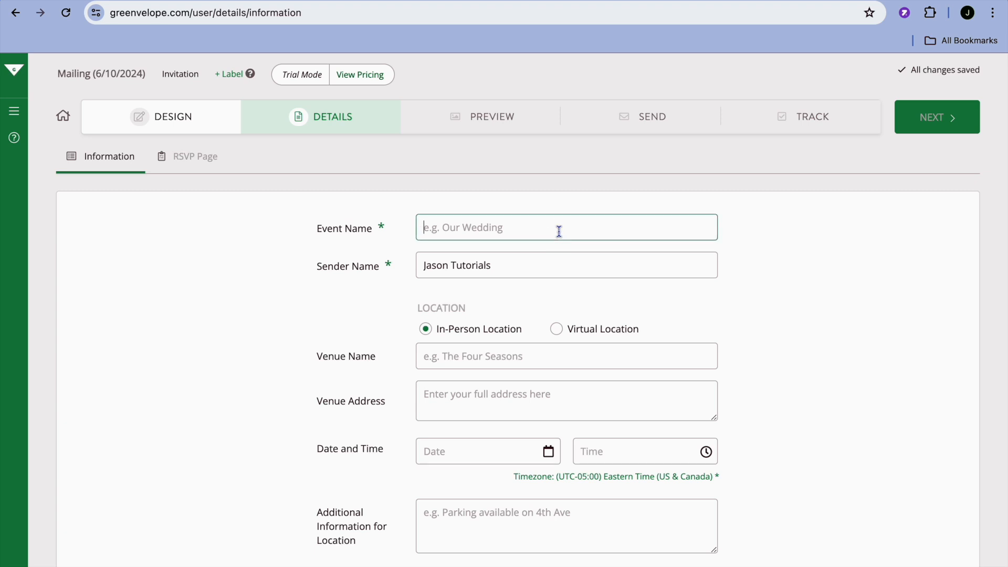
key(Caps_Lock)
text(OU)
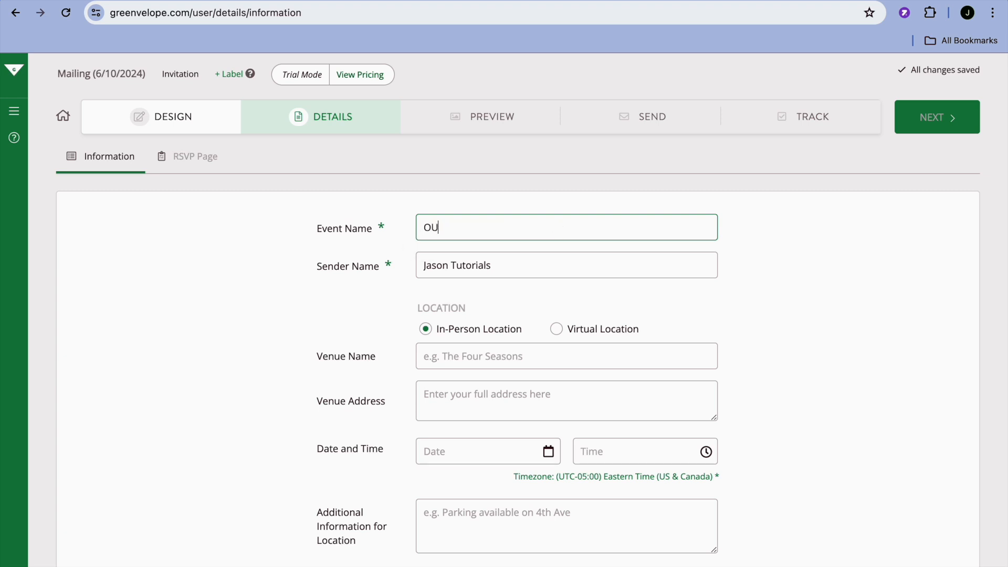
text(R WEDDING)
click(515, 264)
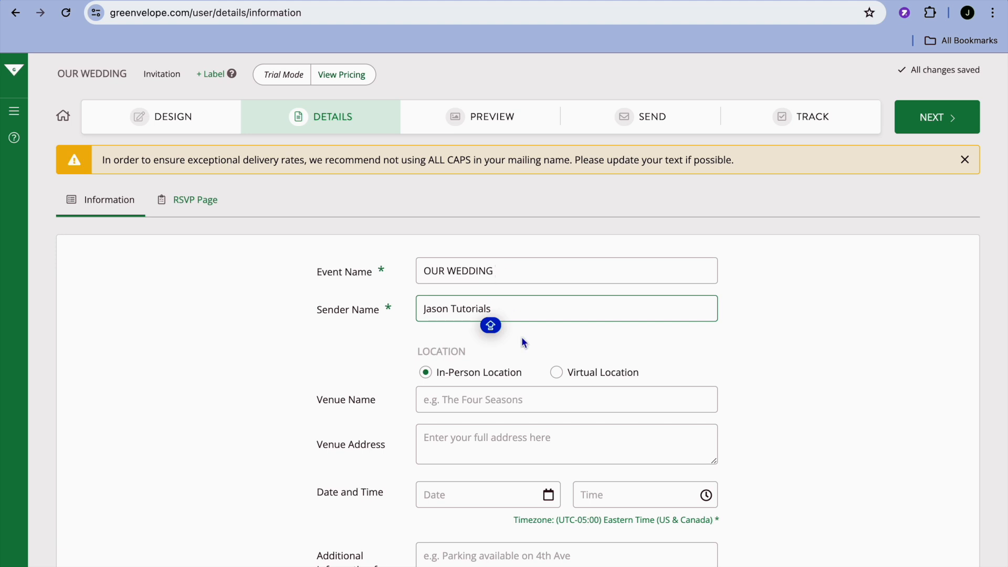
- Set the in-person venue name to The Four Seasons and fill in the venue address with the saved address suggestion
scroll(524, 361, down, 4)
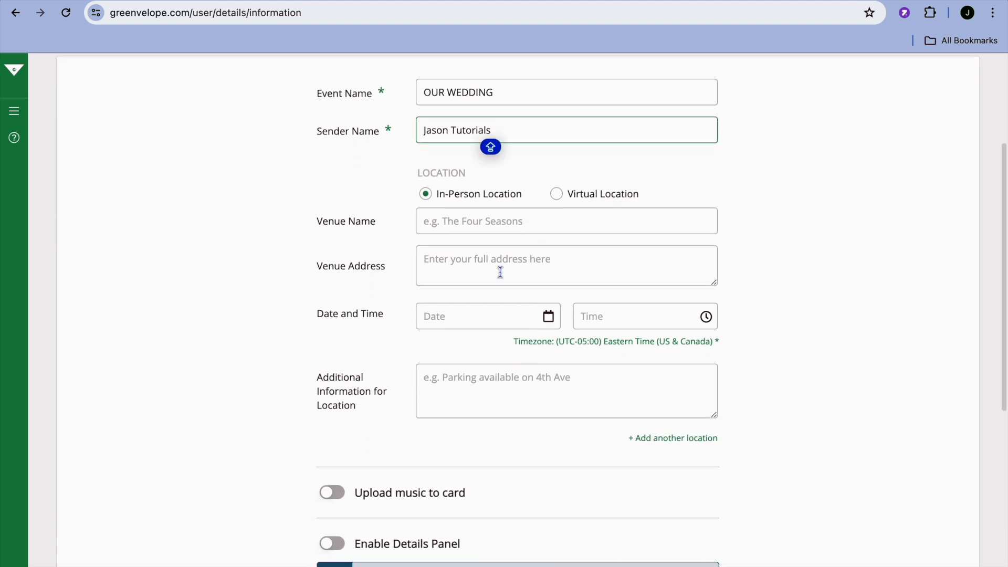
click(471, 221)
key(Caps_Lock)
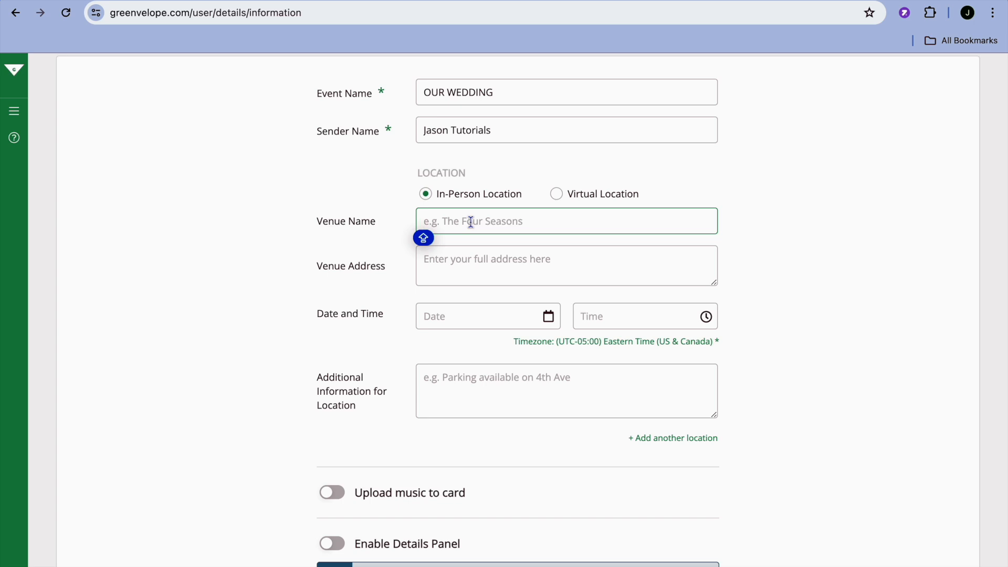
text(The )
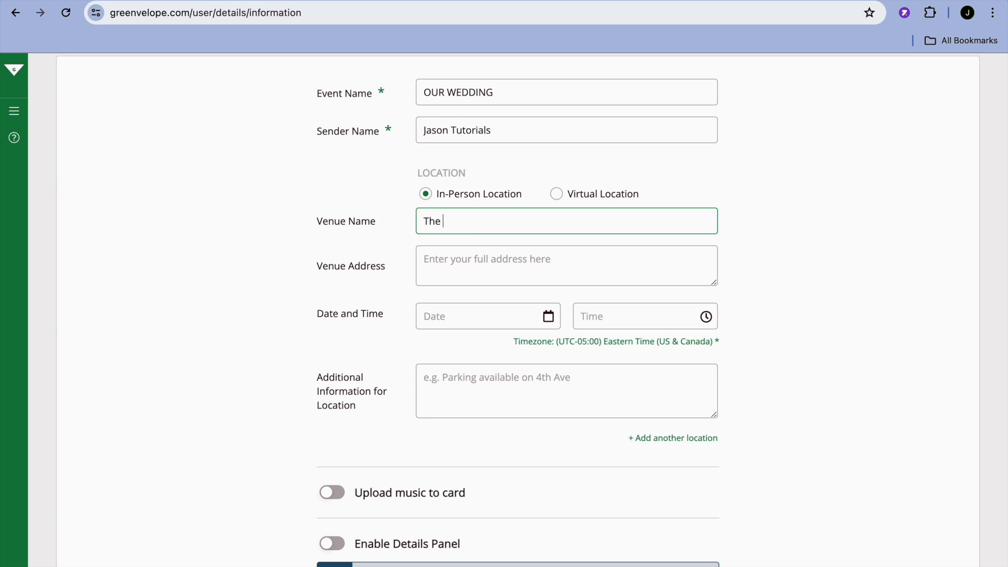
text(Four Seasons)
click(474, 251)
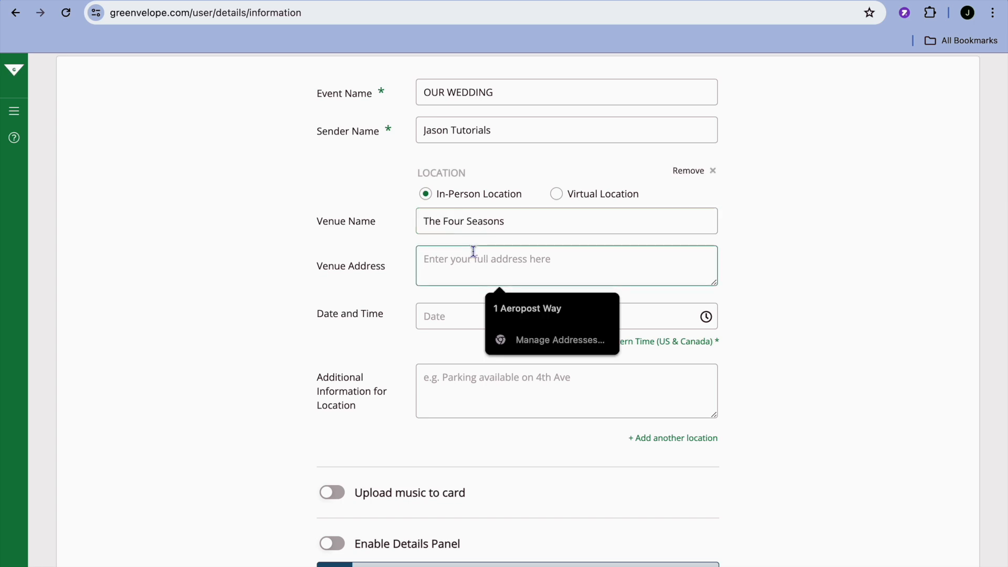
click(499, 309)
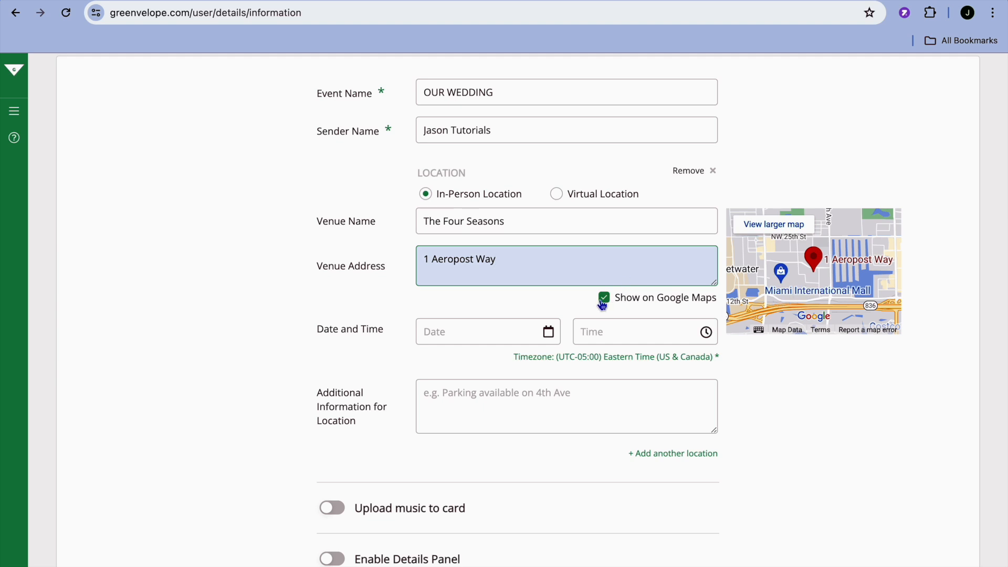
- Set the event's start to 6/18/2024 at 12:30 pm
click(499, 329)
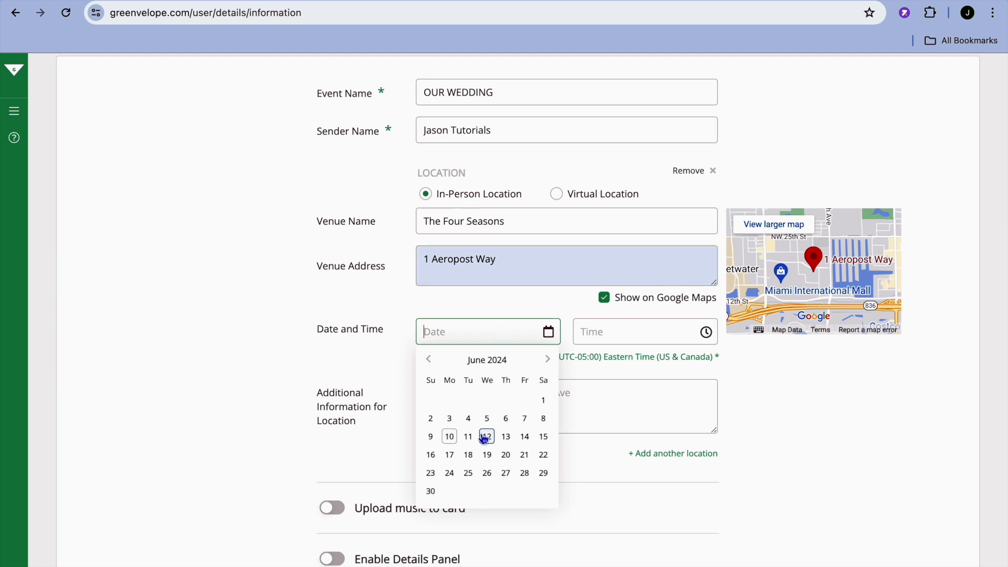
click(469, 456)
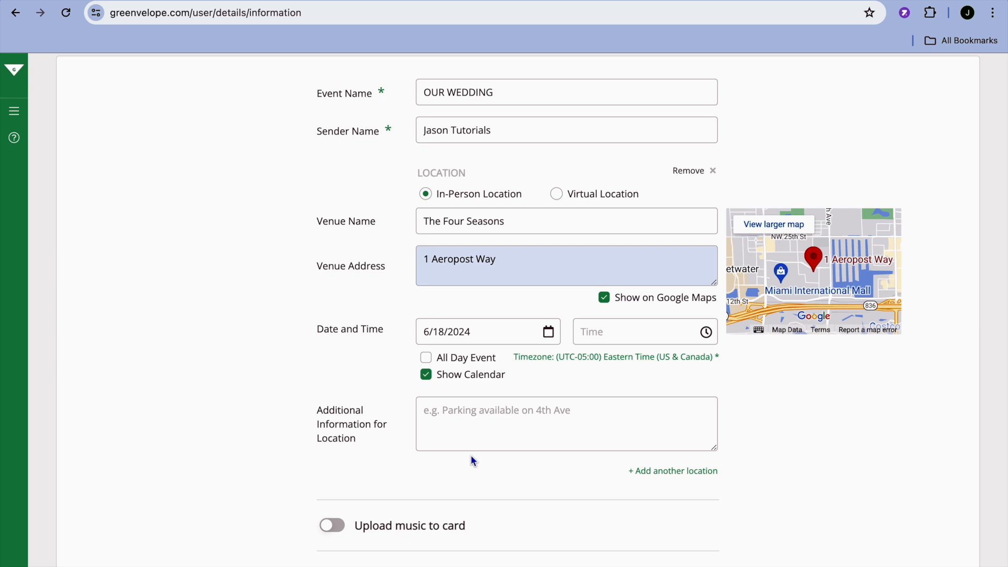
click(666, 340)
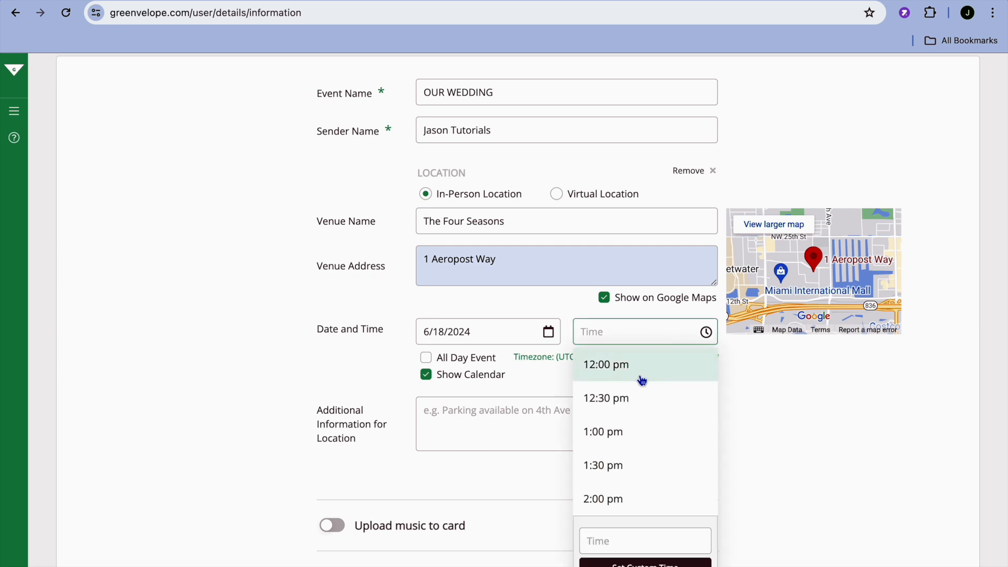
click(629, 404)
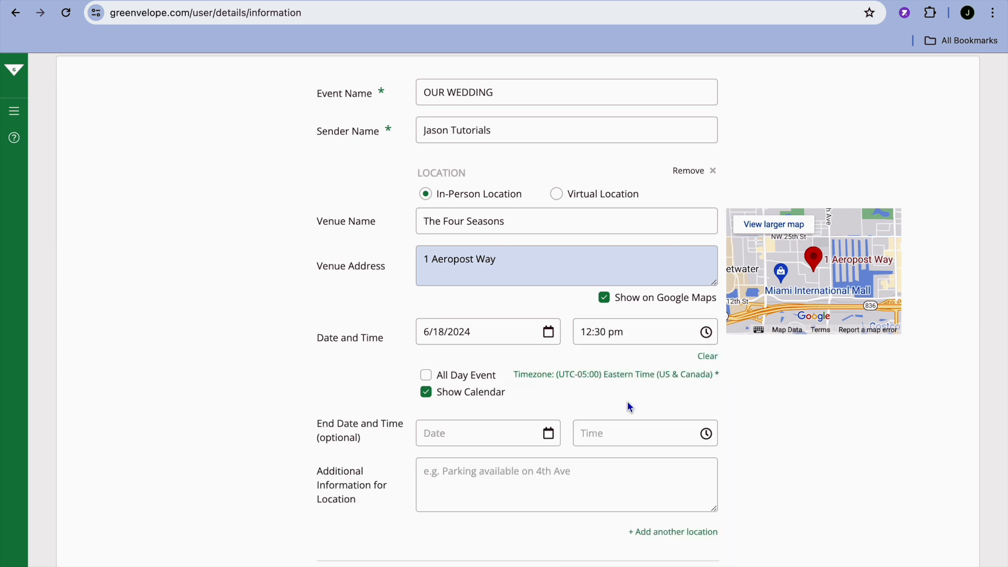
- Set the event's optional end to 6/18/2024 at 1:30 pm
click(484, 427)
click(469, 366)
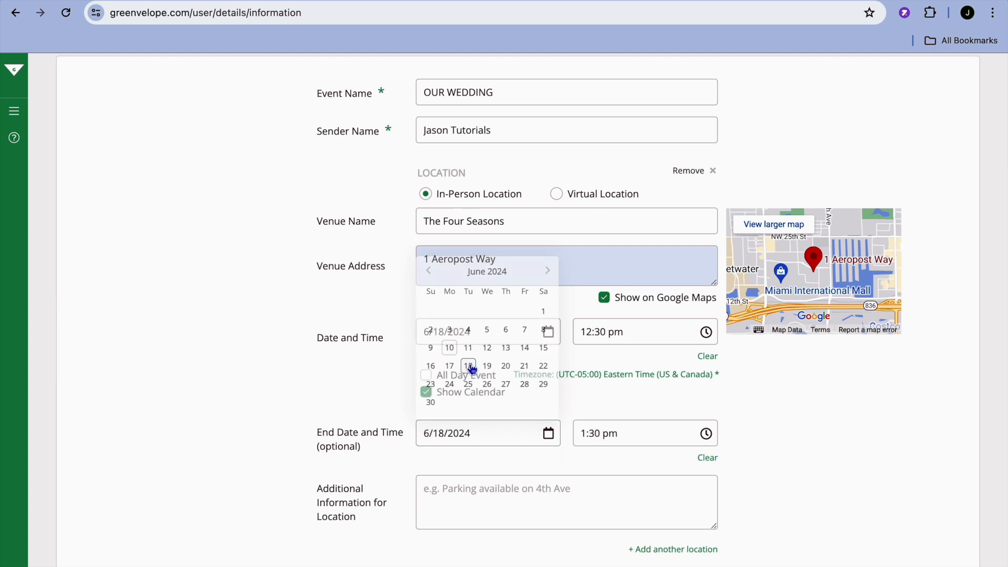
scroll(521, 493, down, 2)
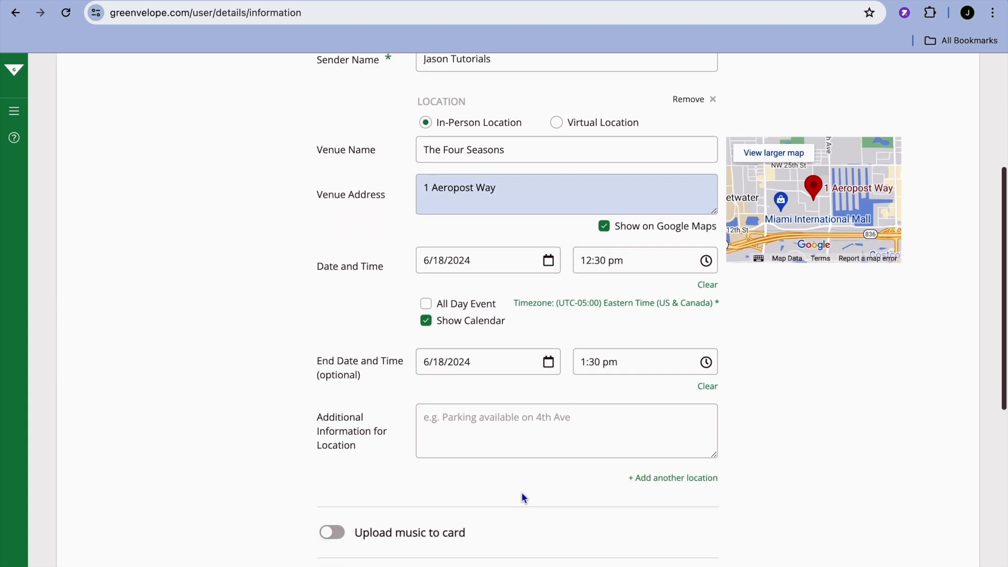
click(628, 371)
click(626, 371)
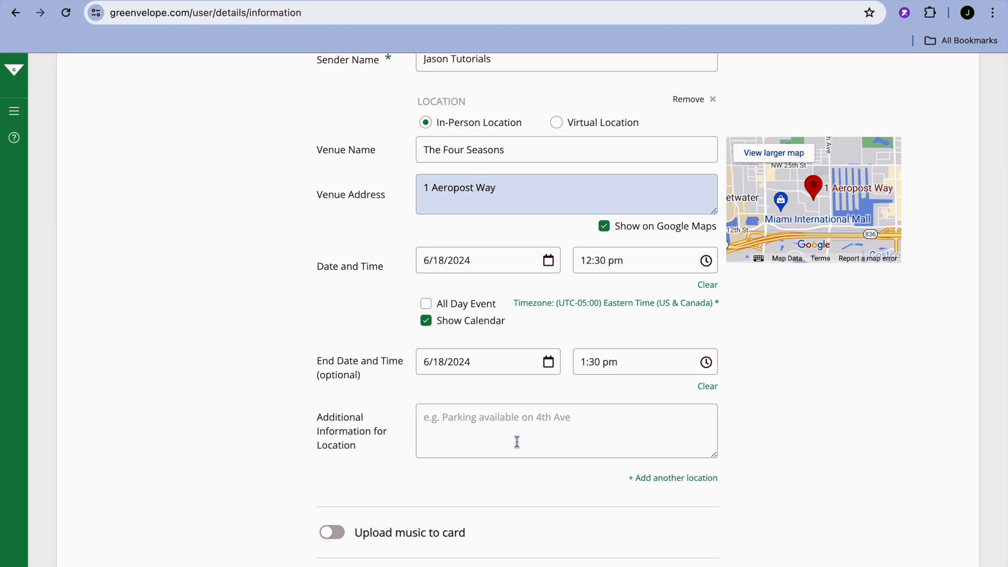
- Try enabling the card music upload and the details panel to check their options, and turn both off again
scroll(517, 442, down, 4)
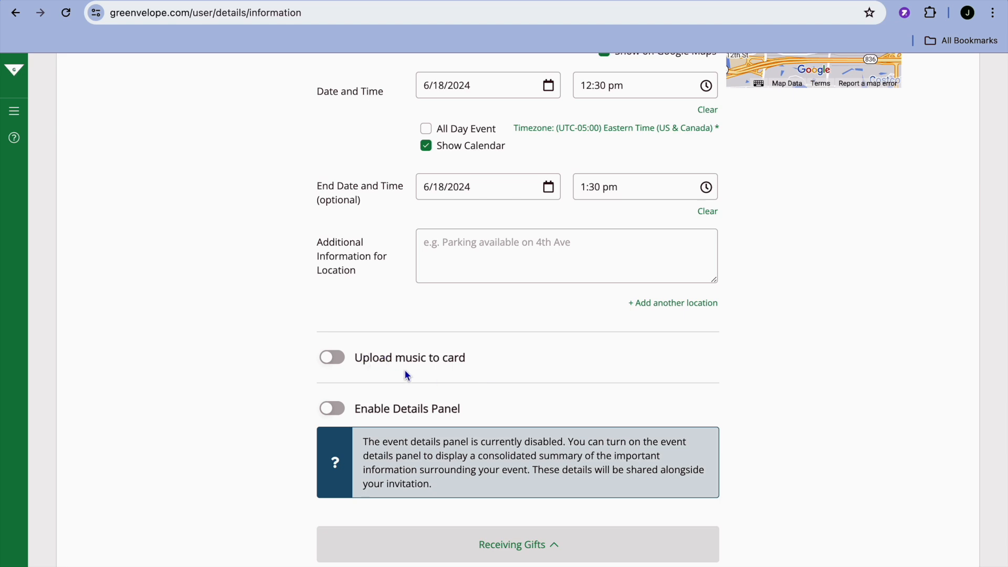
click(332, 358)
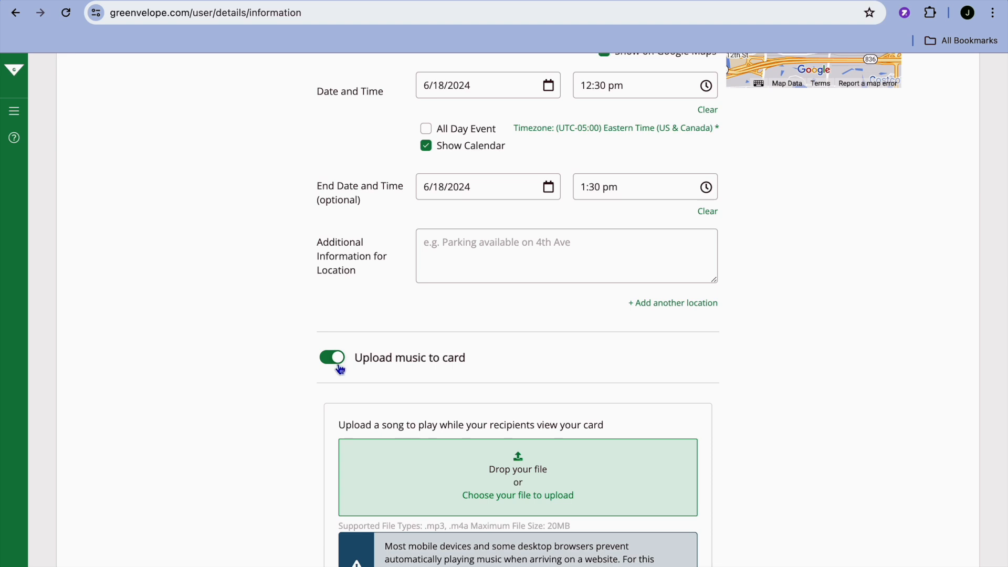
click(334, 361)
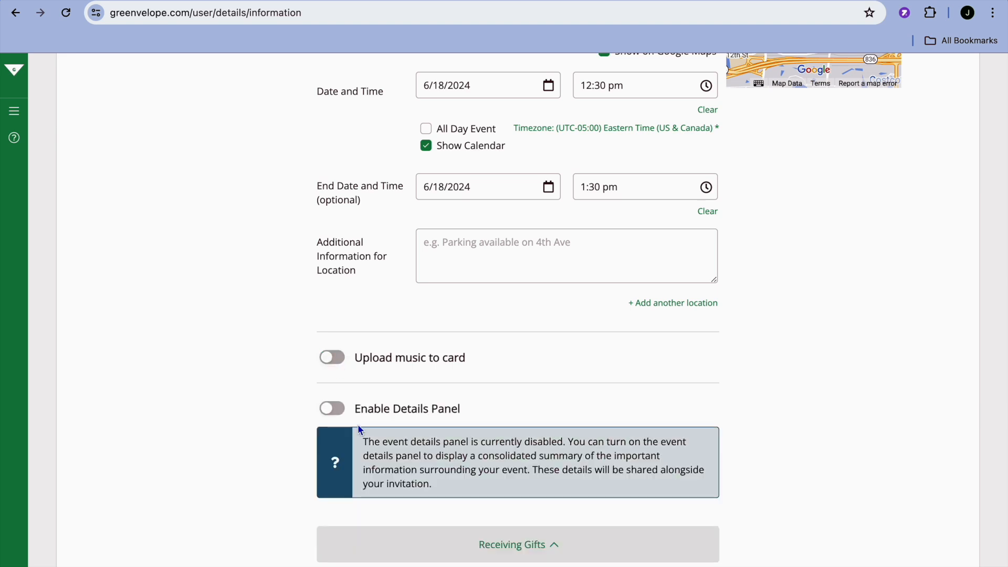
click(330, 414)
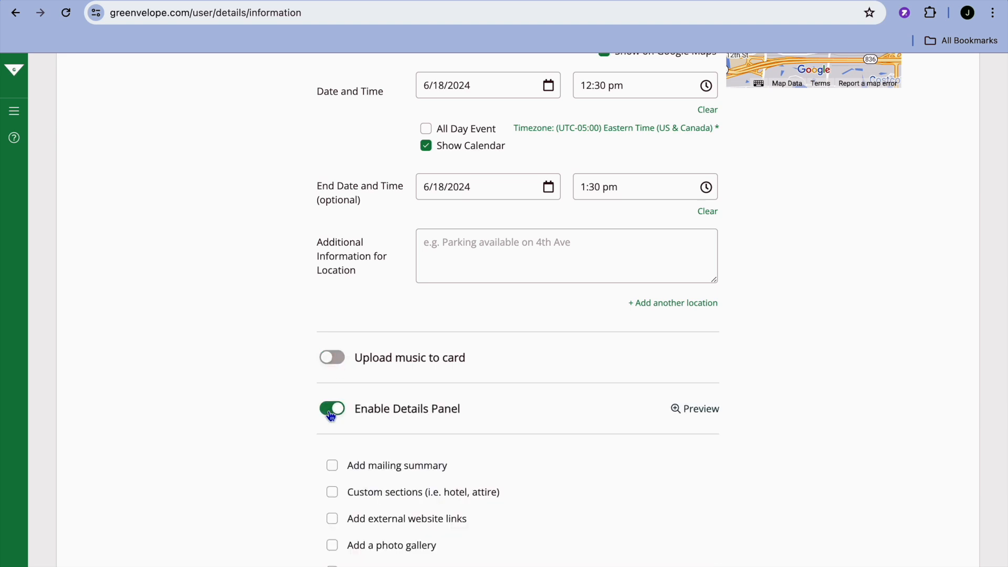
scroll(332, 417, down, 3)
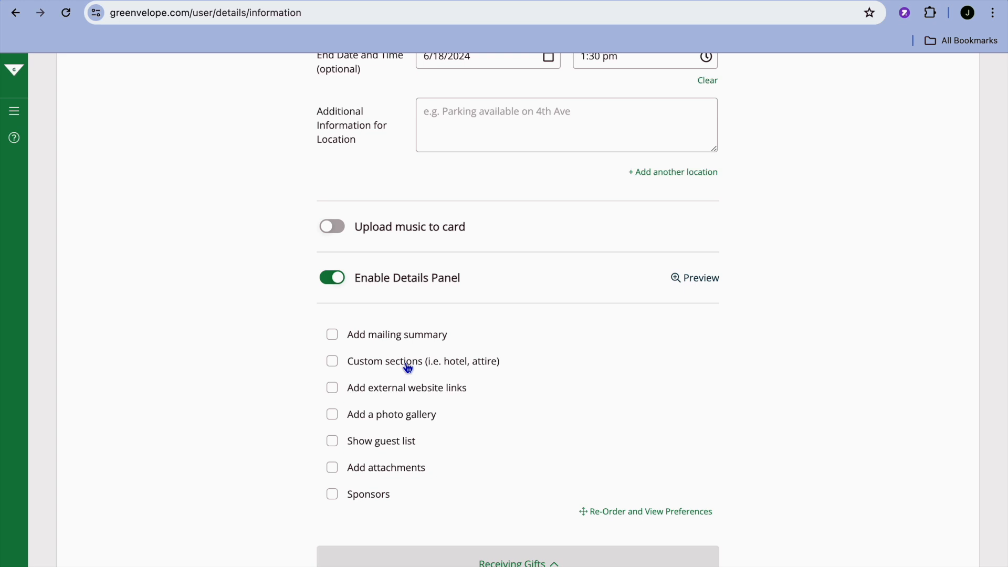
click(333, 285)
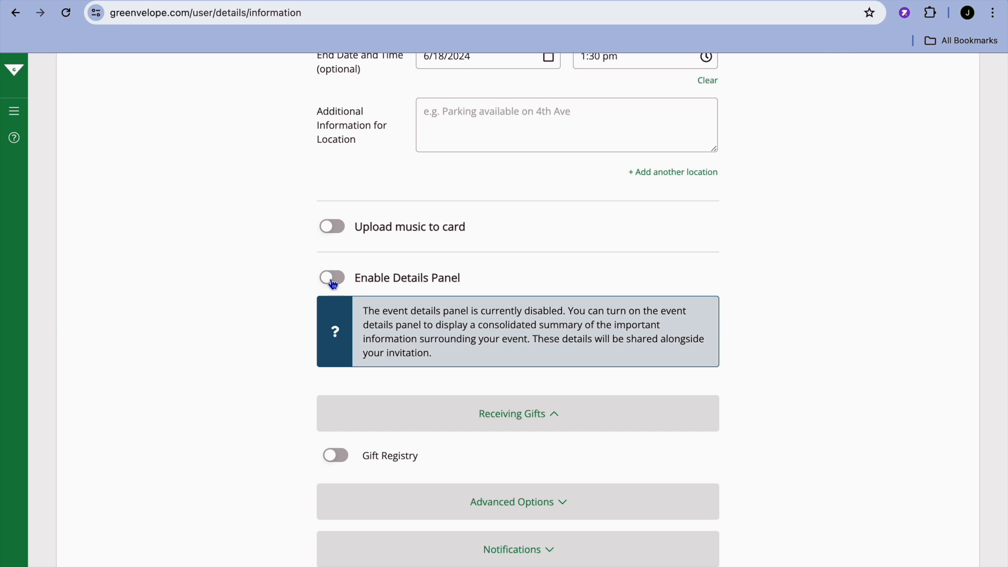
- Enable the gift registry and check the form for adding your own registry, closing it without adding one
scroll(333, 285, down, 2)
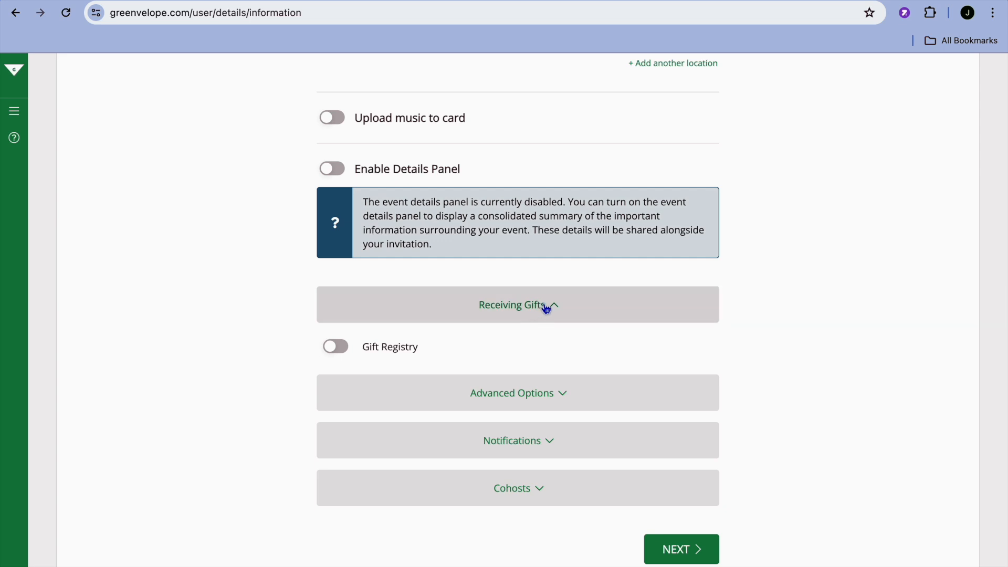
click(336, 348)
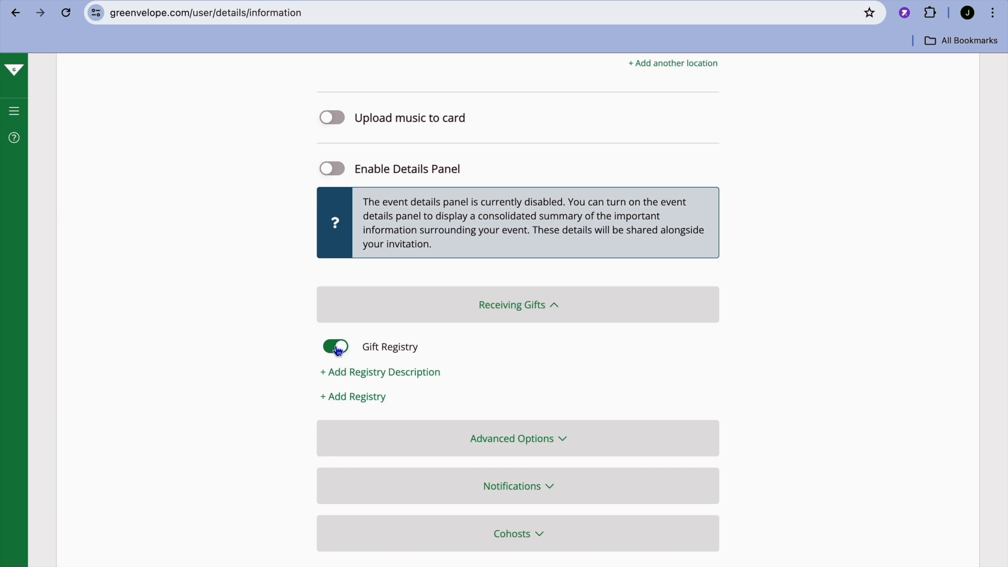
click(367, 404)
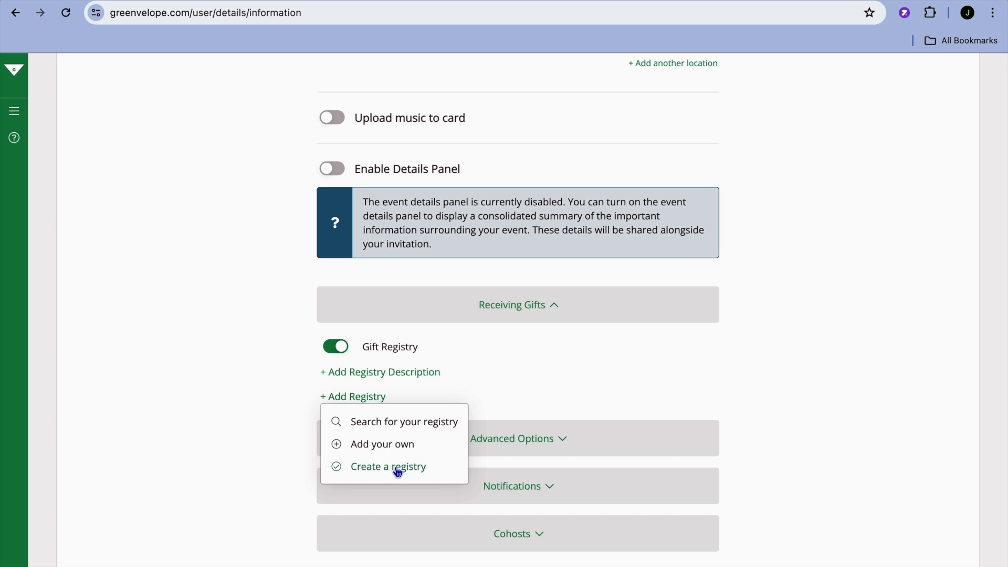
click(392, 447)
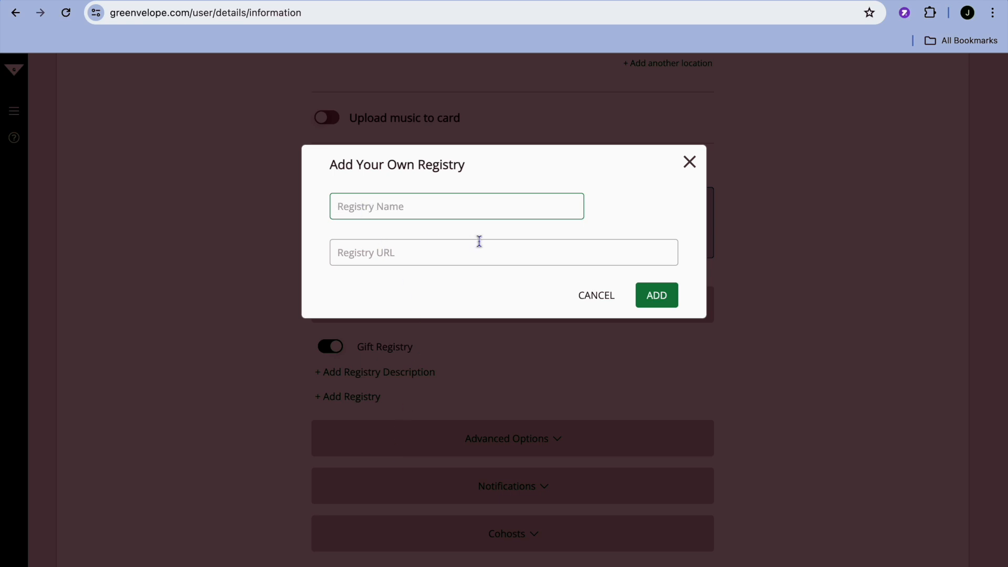
click(342, 253)
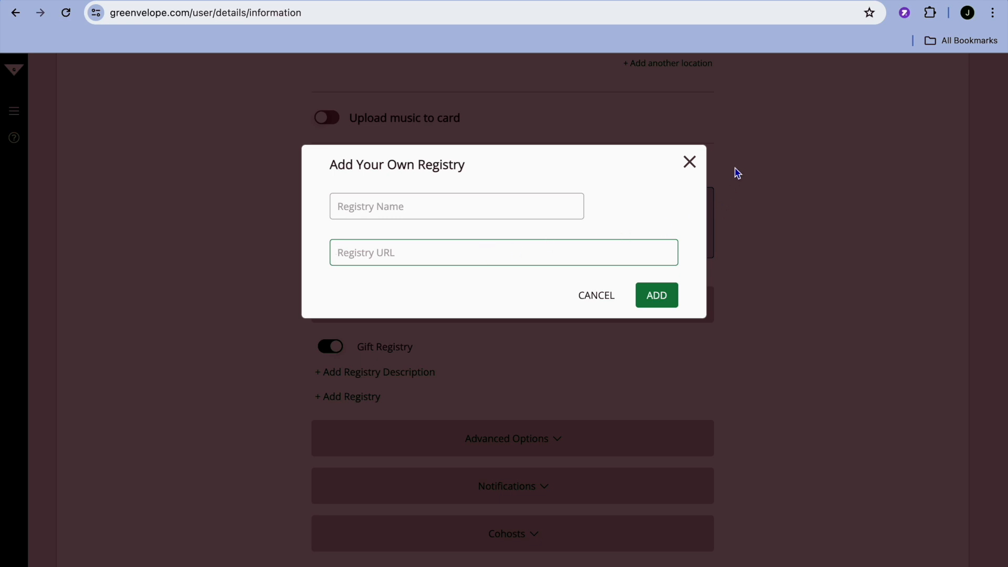
click(690, 161)
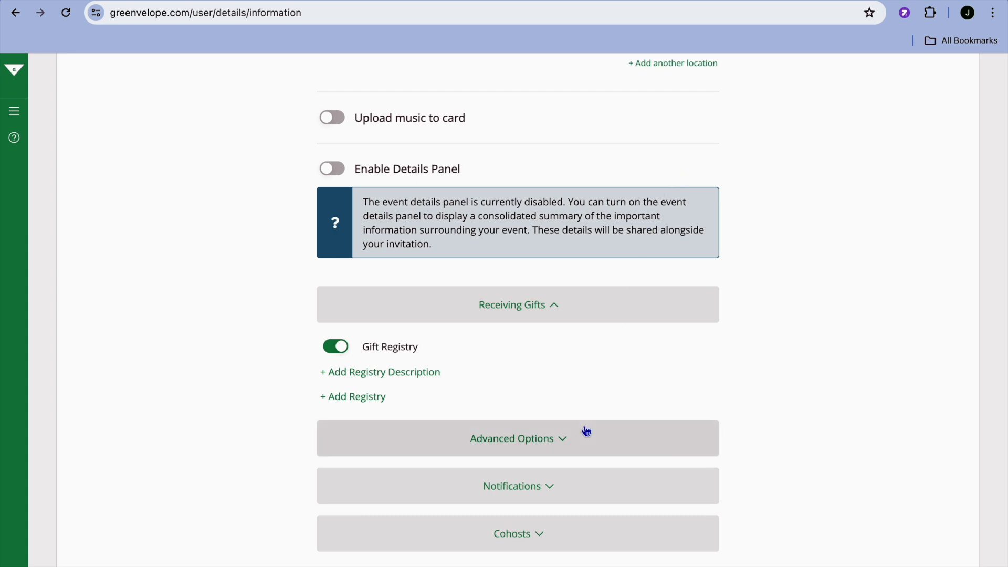
- Review the event's advanced options, including language, date format and mailing type, and its email notification settings
click(558, 445)
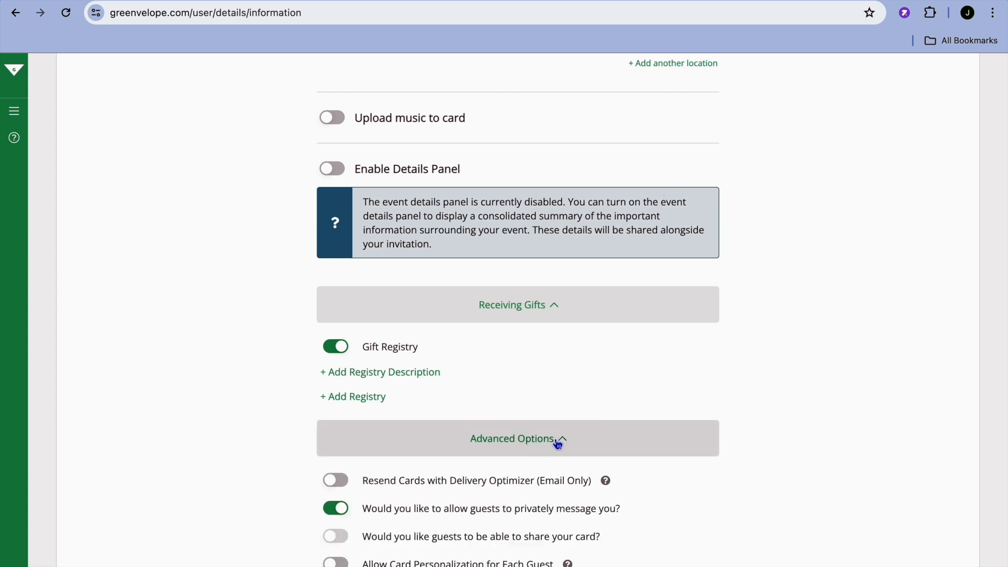
scroll(557, 444, down, 3)
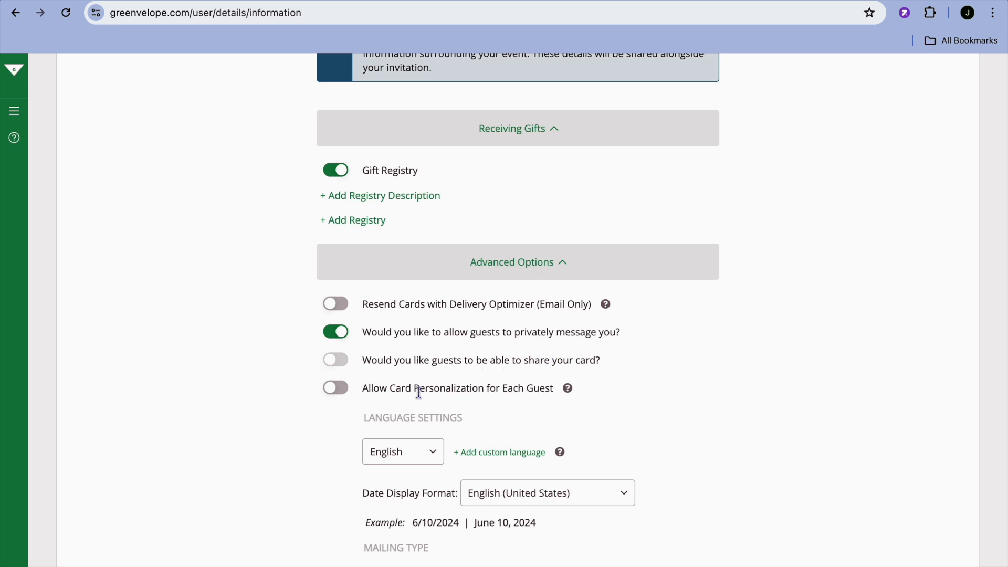
scroll(482, 402, down, 1)
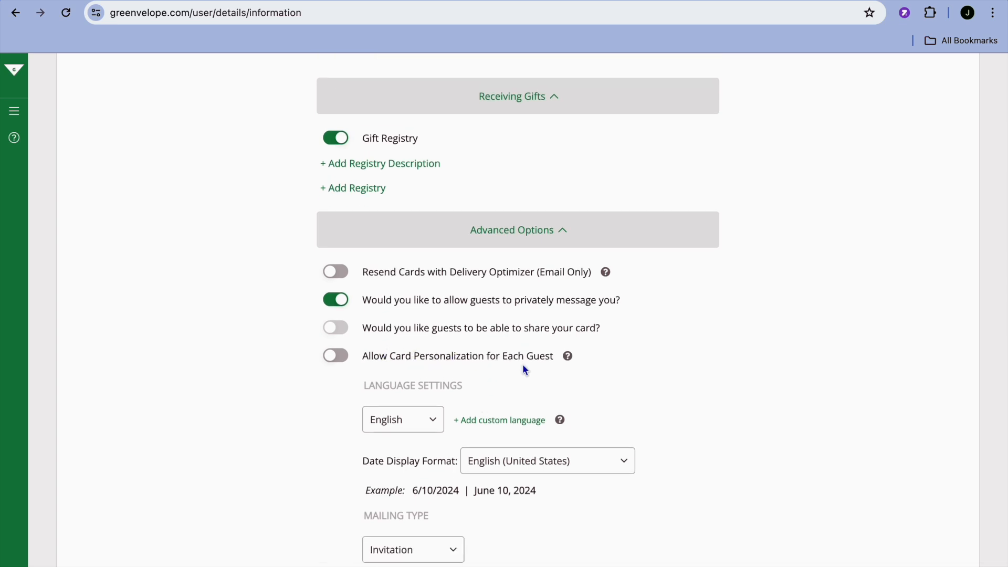
scroll(526, 370, down, 3)
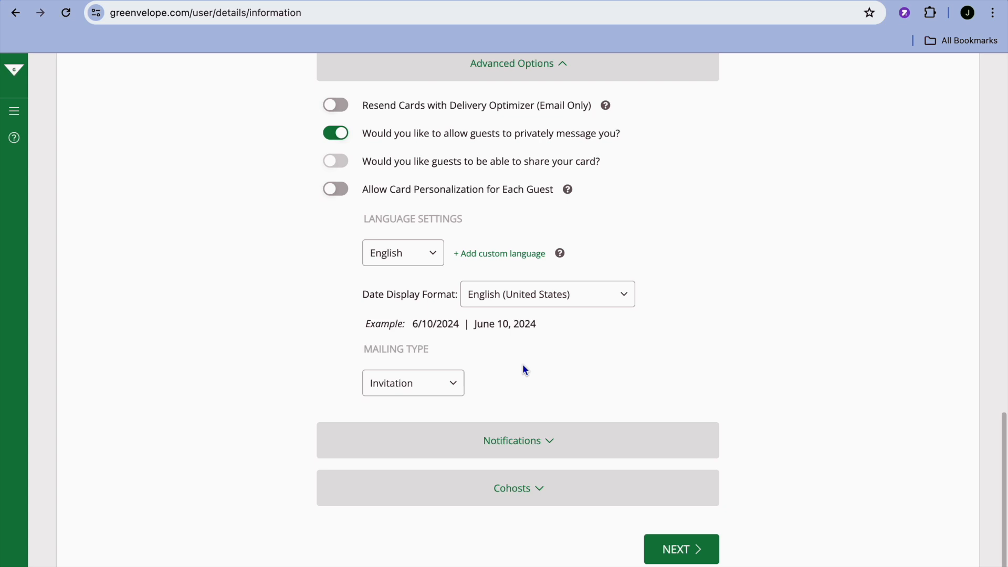
click(544, 454)
scroll(541, 451, down, 4)
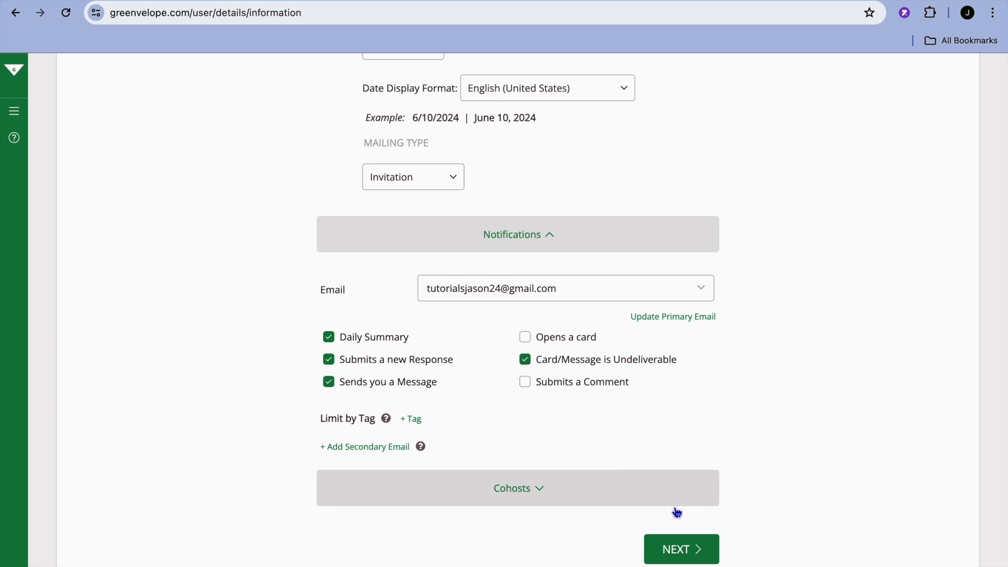
- Continue to the RSVP page setup and enable the requested RSVP due date, keeping it at 6/10/2024
click(682, 555)
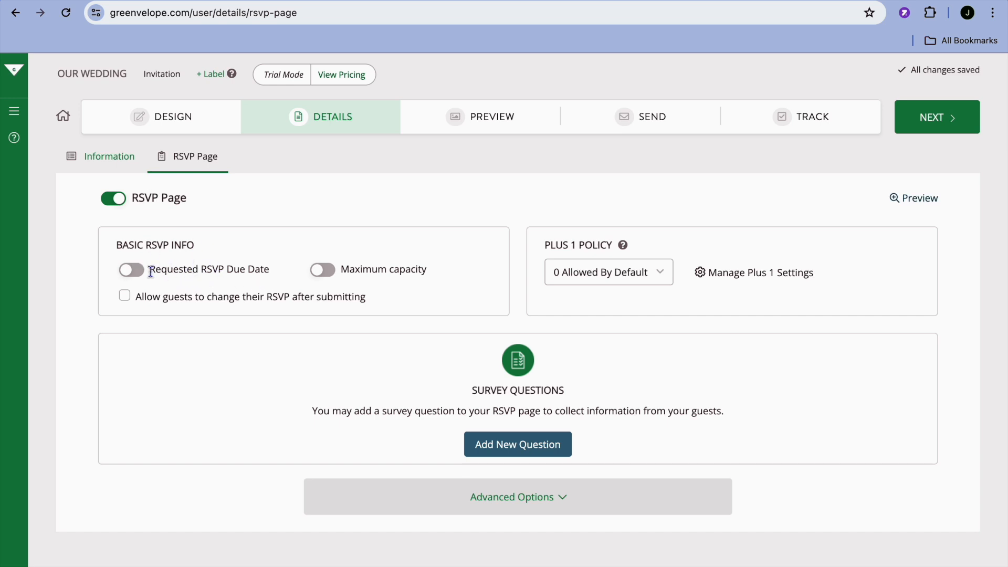
click(132, 270)
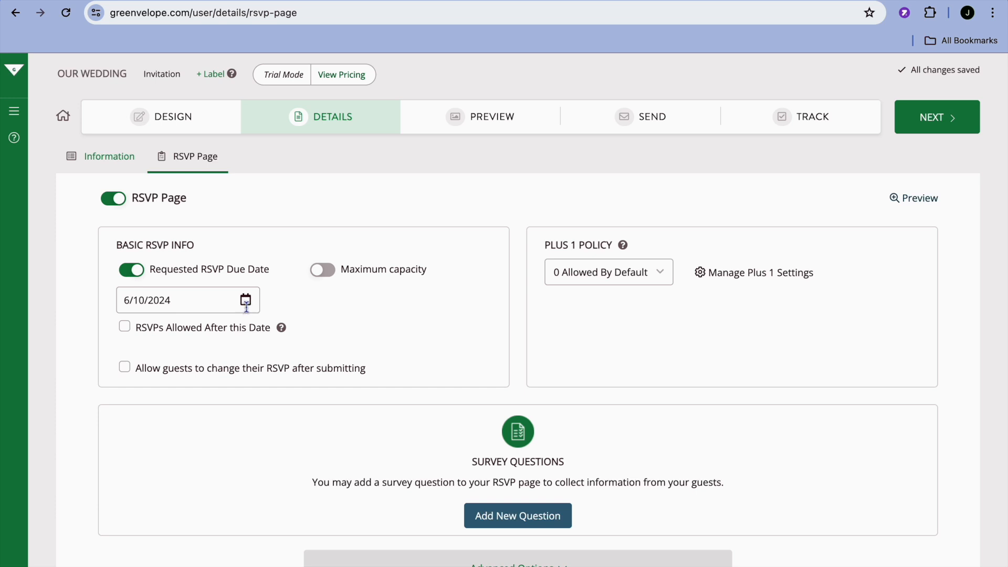
click(181, 300)
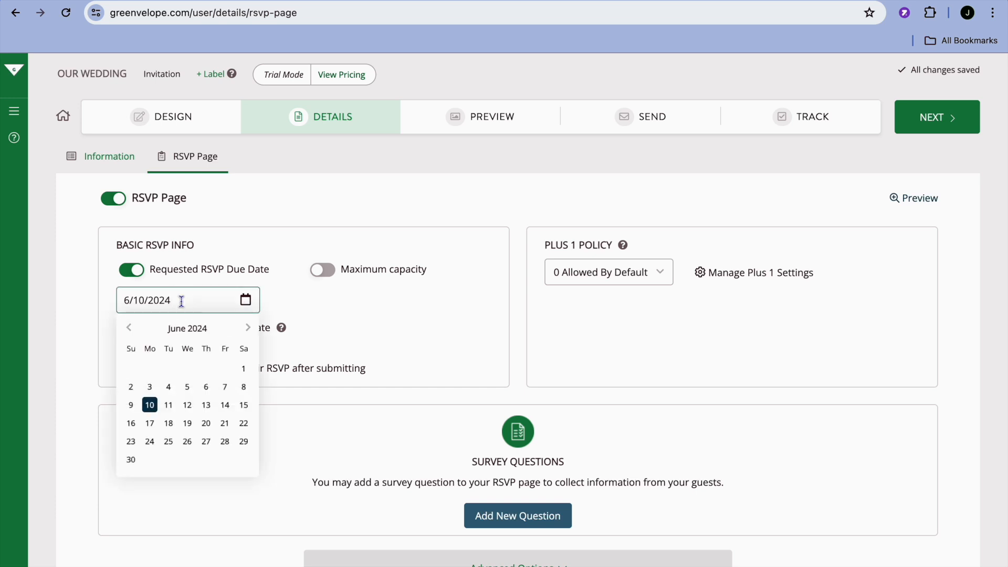
click(335, 317)
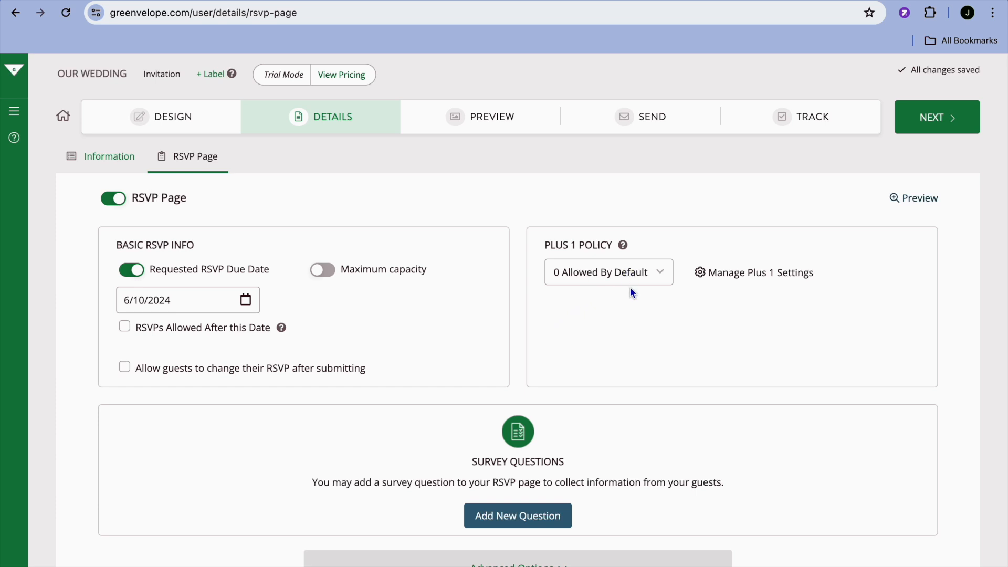
- Review the RSVP page's Plus 1 policy, survey question section and advanced options
scroll(638, 305, down, 1)
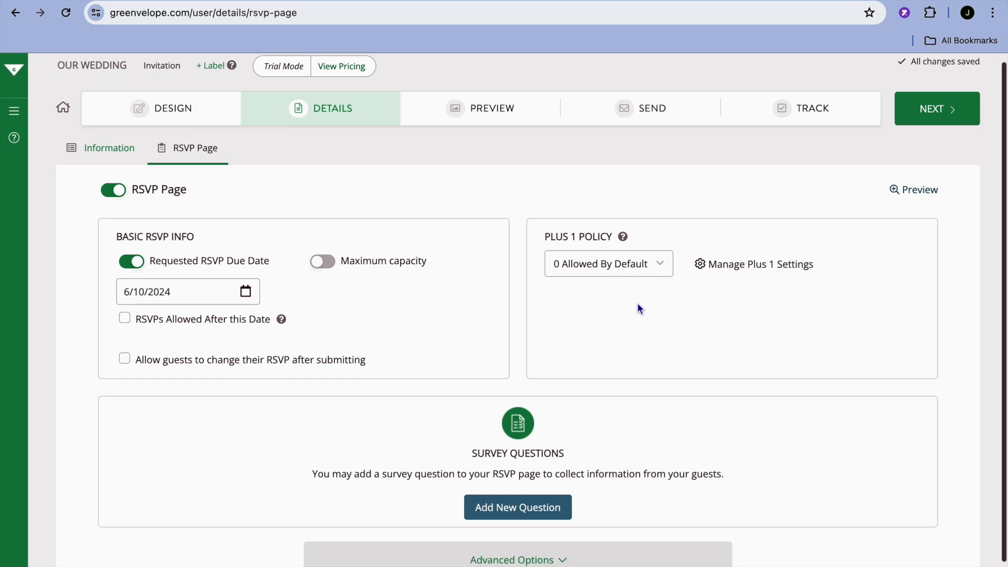
scroll(640, 309, down, 2)
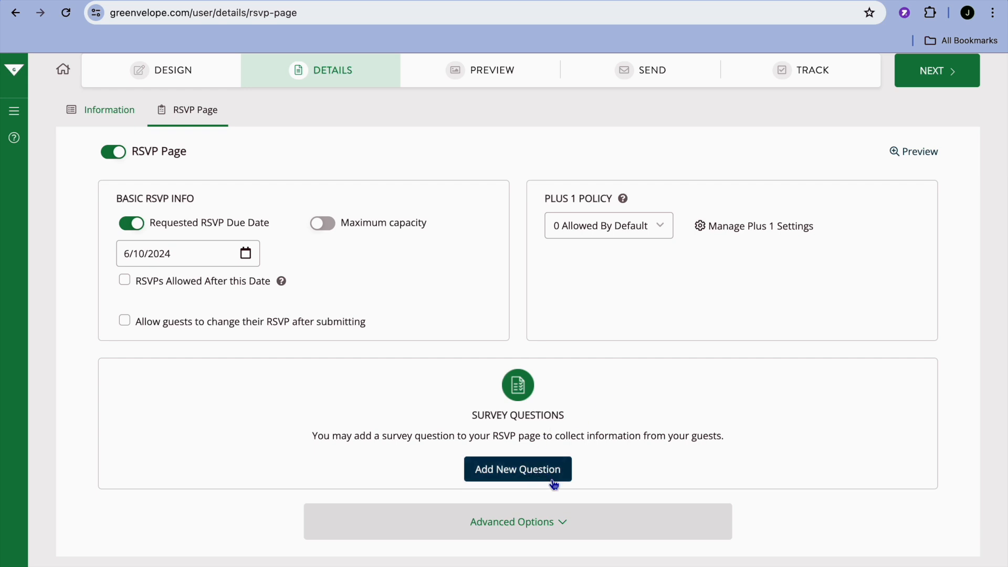
click(544, 526)
scroll(634, 466, down, 4)
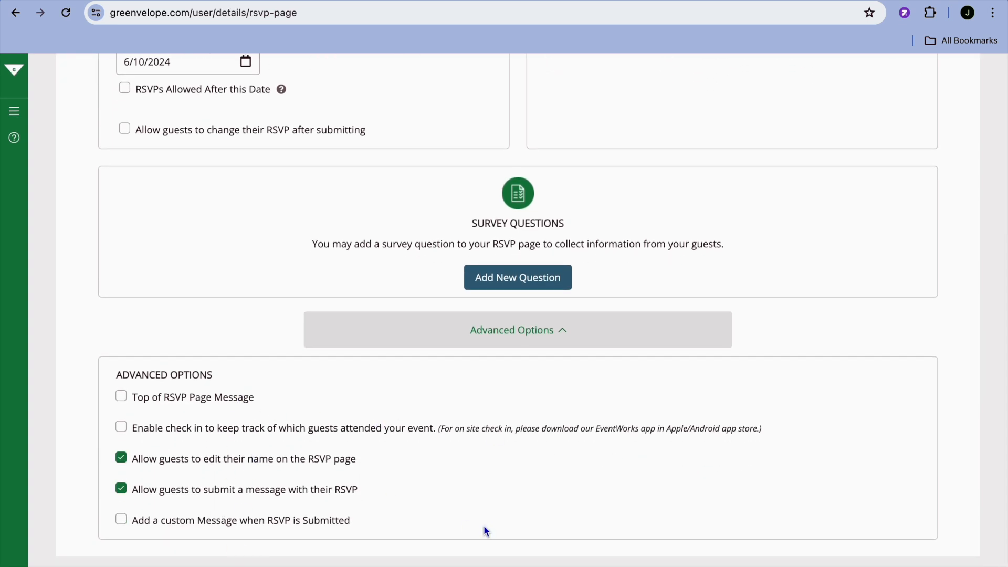
scroll(483, 527, up, 5)
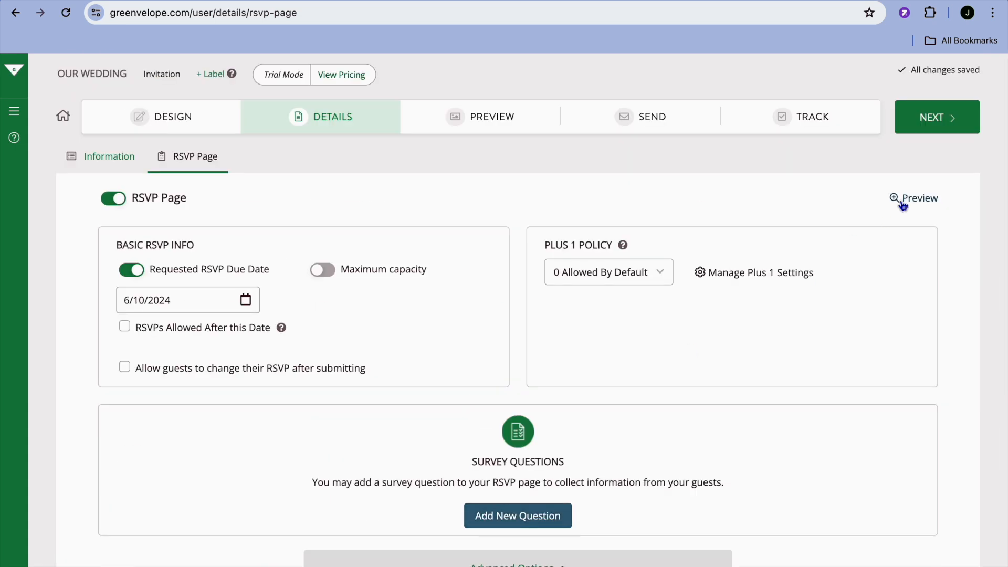
- Preview the invitation email as recipients receive it, and the full card with its envelope and RSVP choices
click(933, 125)
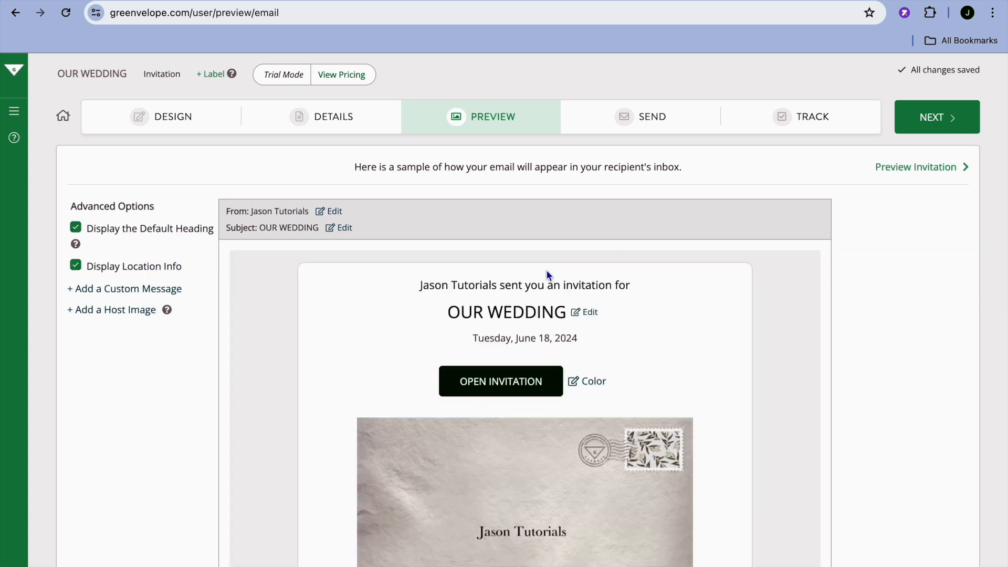
scroll(549, 275, down, 1)
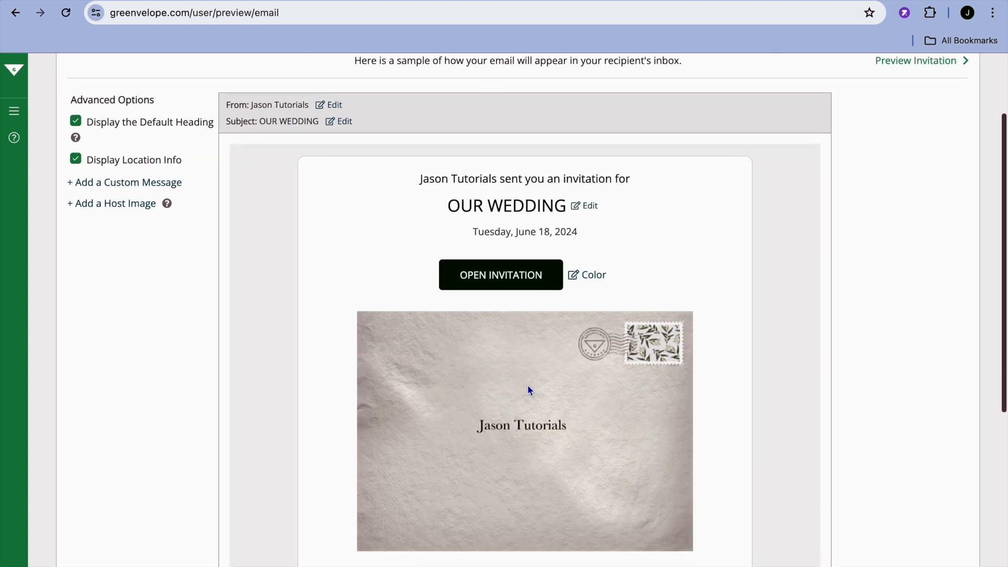
mouse_move(516, 437)
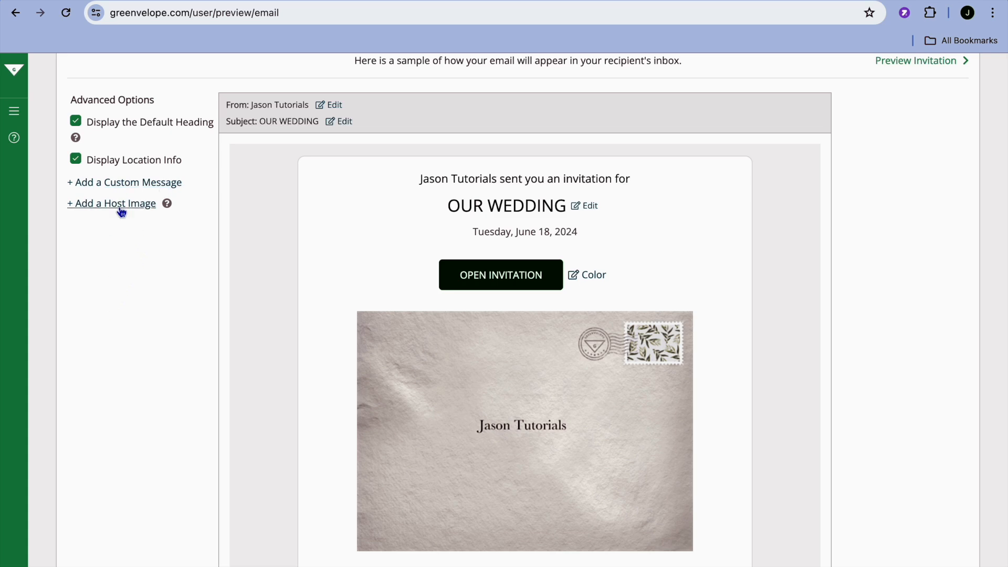
scroll(256, 217, up, 2)
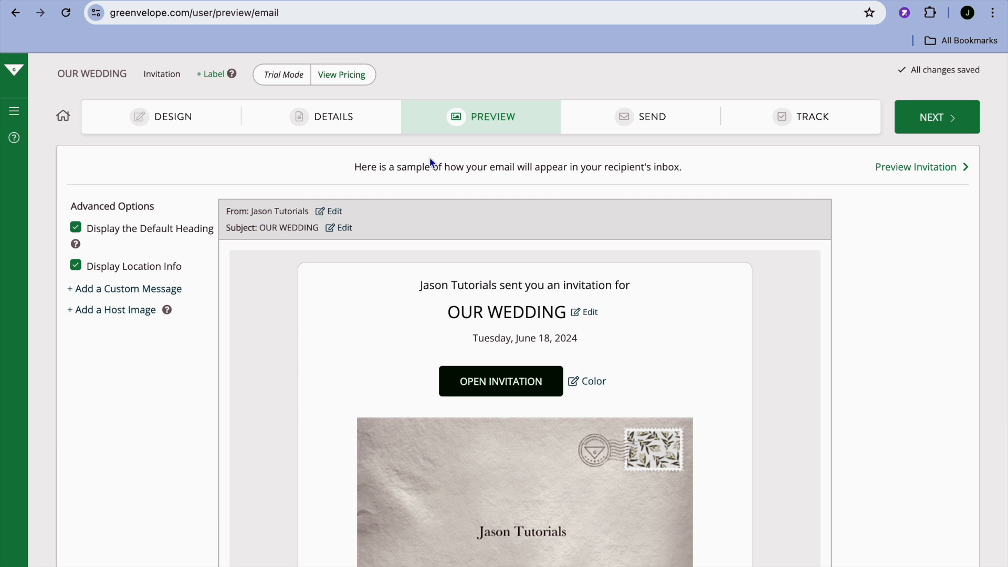
click(916, 170)
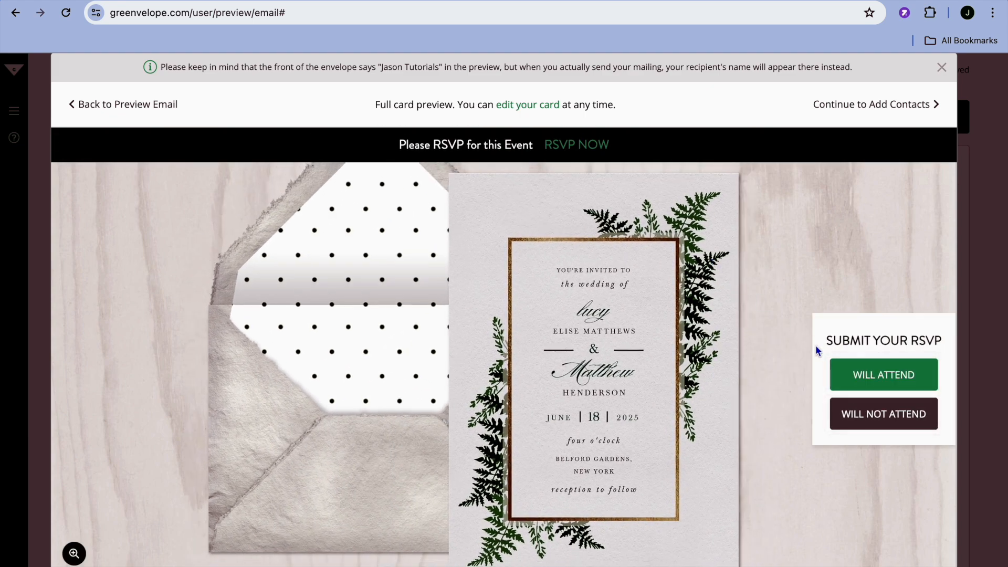
- Continue to the mailing list, send the invitation to the single listed contact, and return to the guest list
click(869, 106)
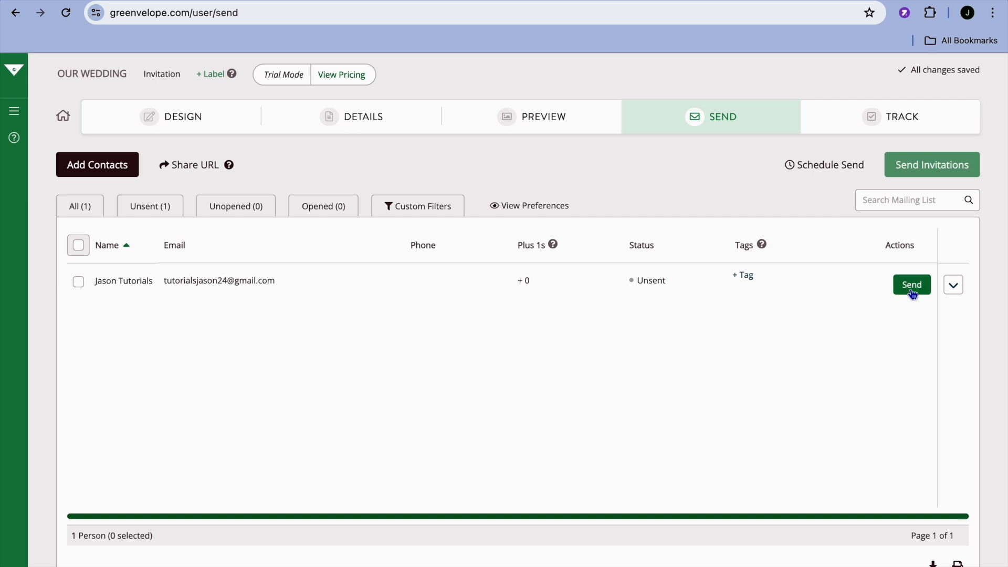
click(951, 288)
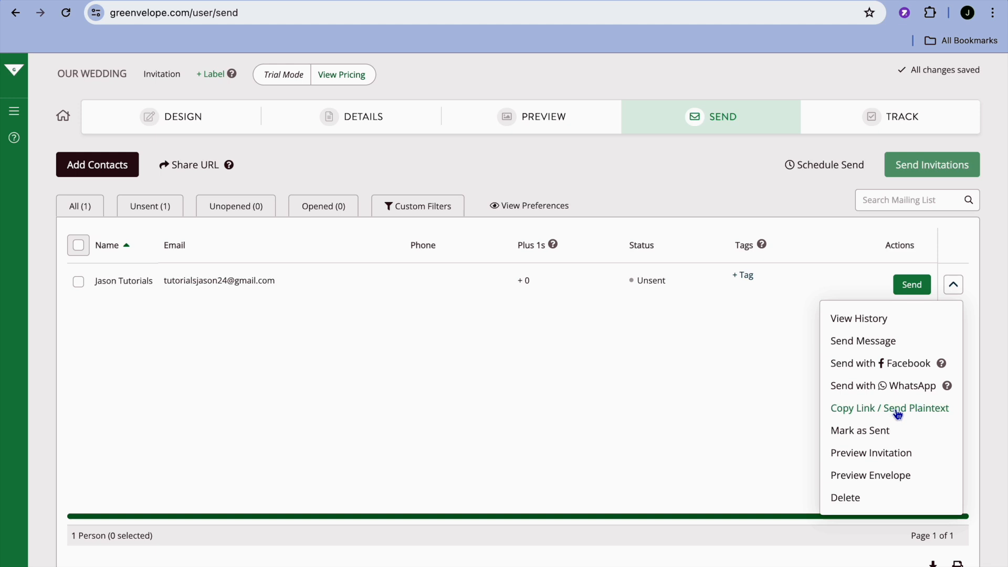
click(892, 275)
click(909, 284)
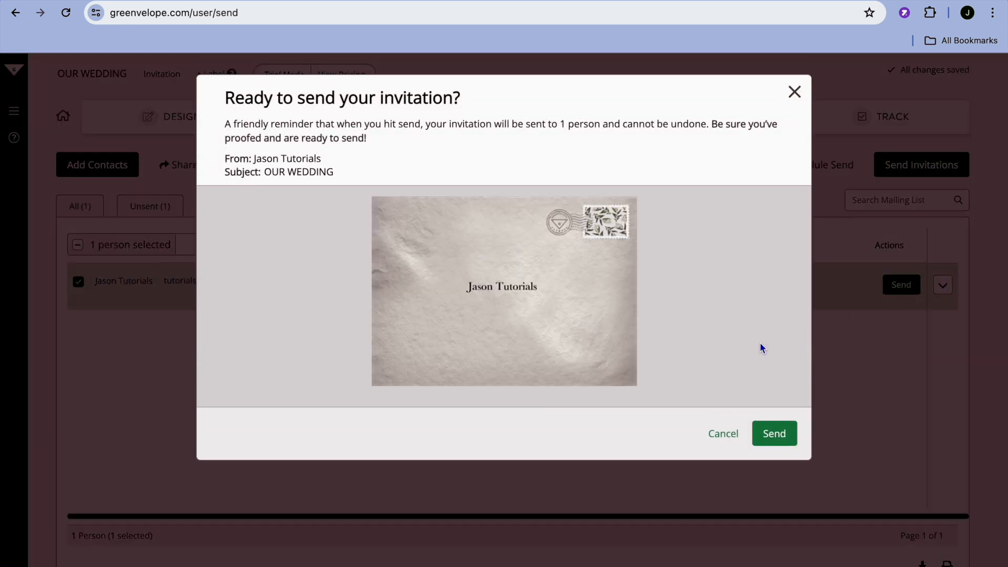
click(765, 437)
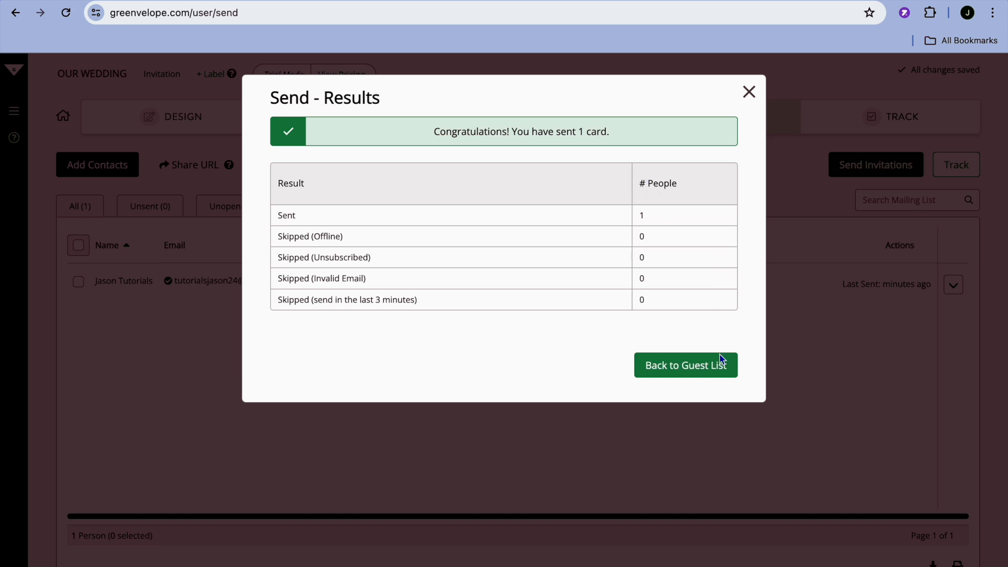
click(717, 364)
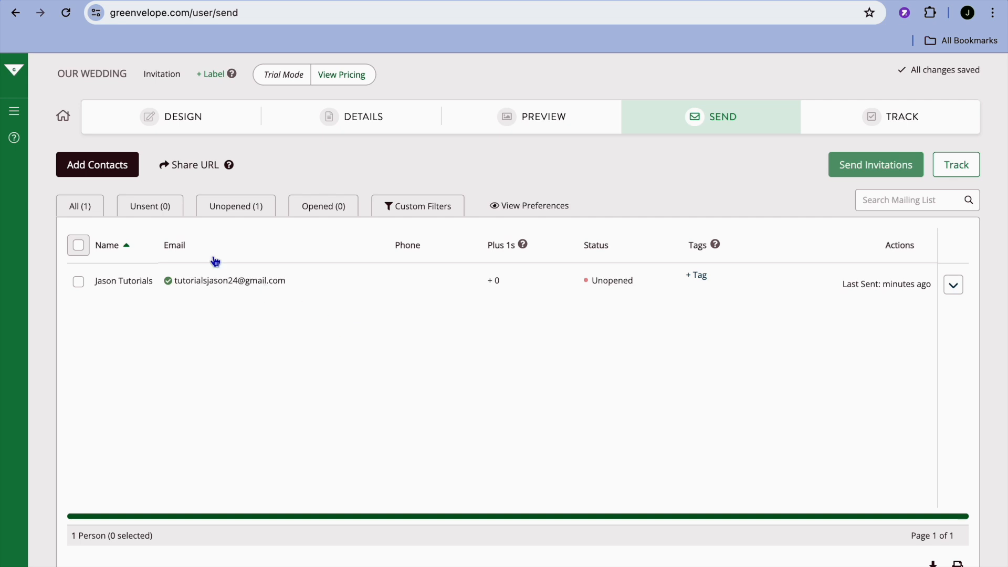
- Check all available sources for adding contacts, and the actions offered for the guest already on the list
click(91, 173)
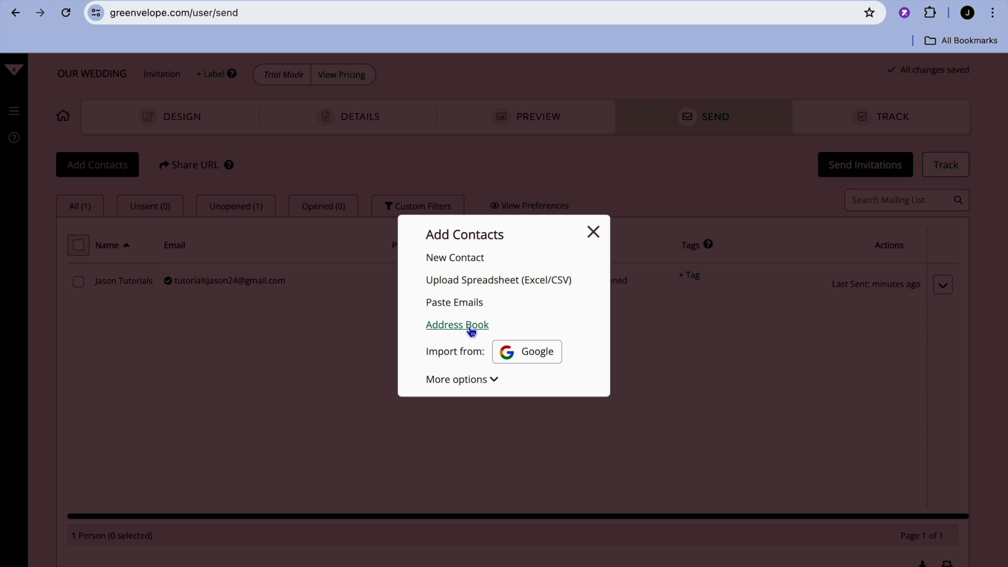
click(474, 381)
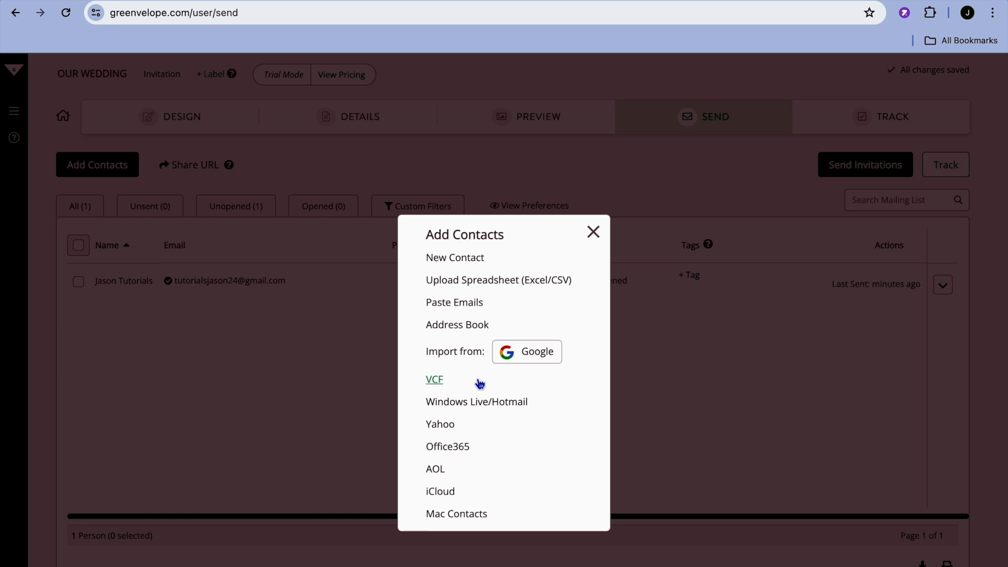
click(593, 234)
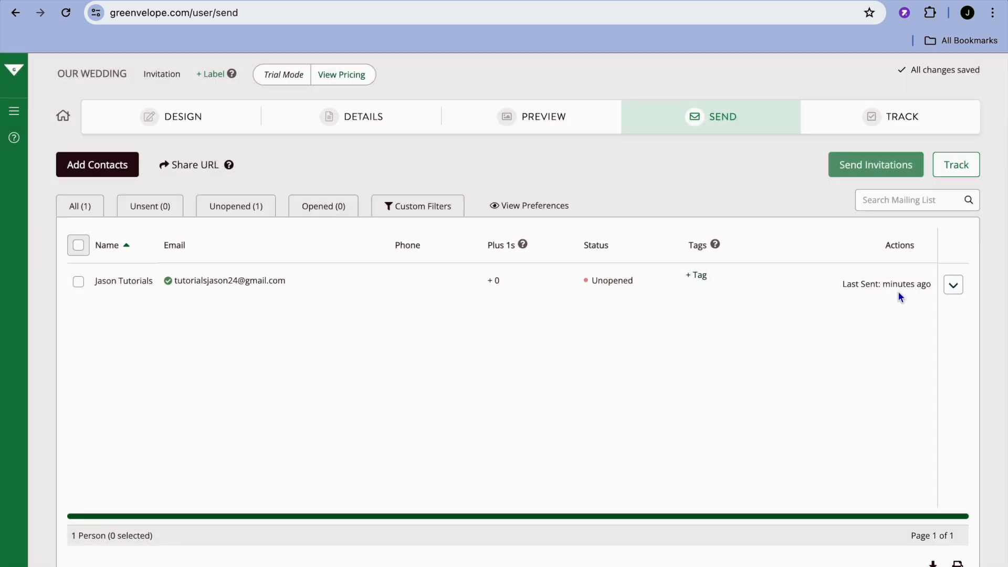
click(954, 285)
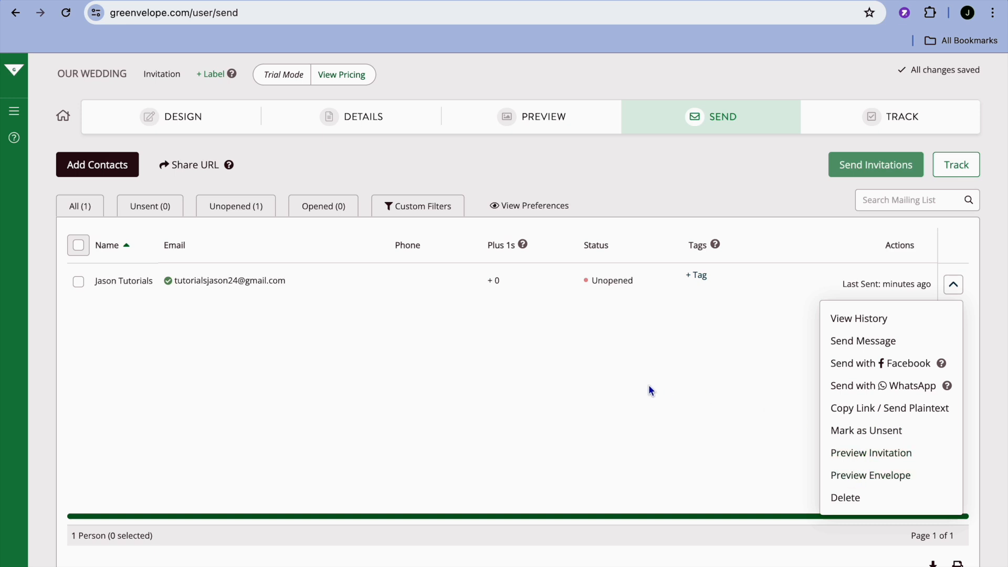
- Examine the new contact form for an individual and for a couple or family, closing it without adding anyone
click(117, 164)
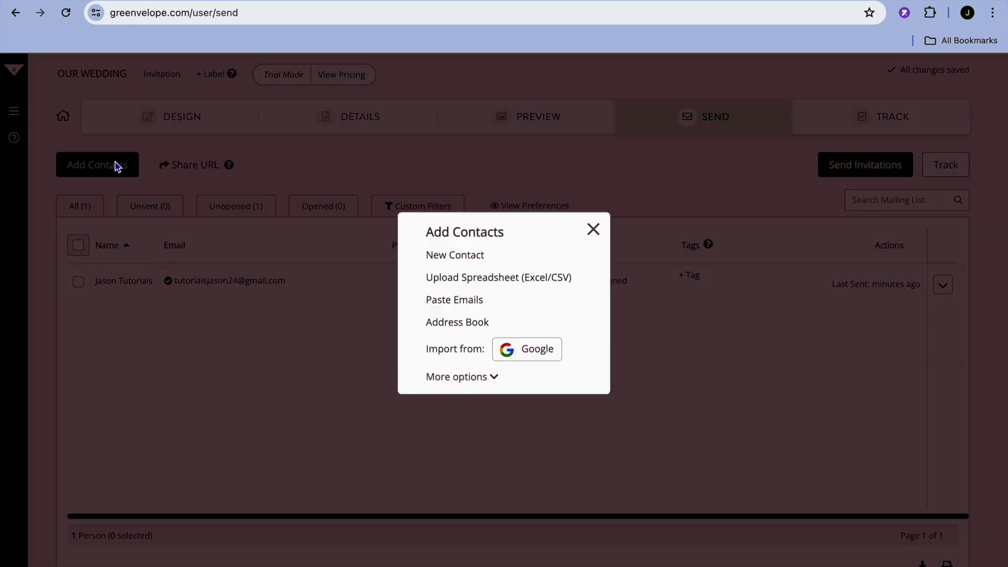
click(471, 259)
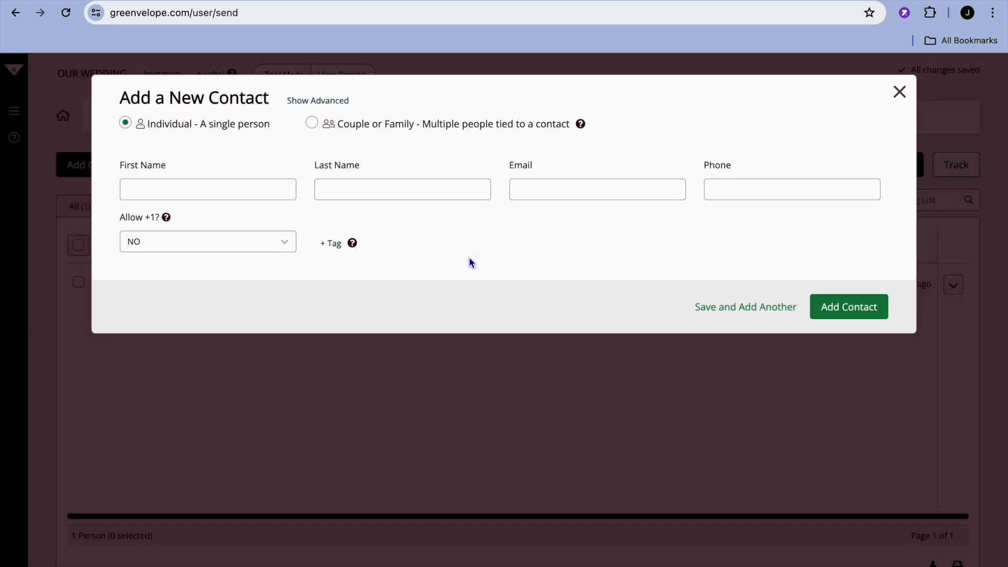
click(250, 194)
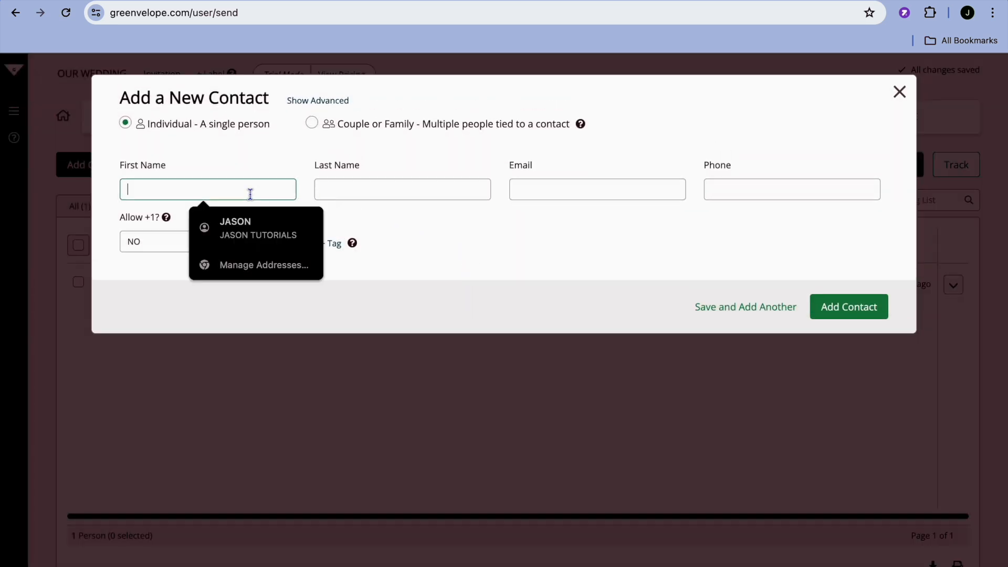
click(391, 195)
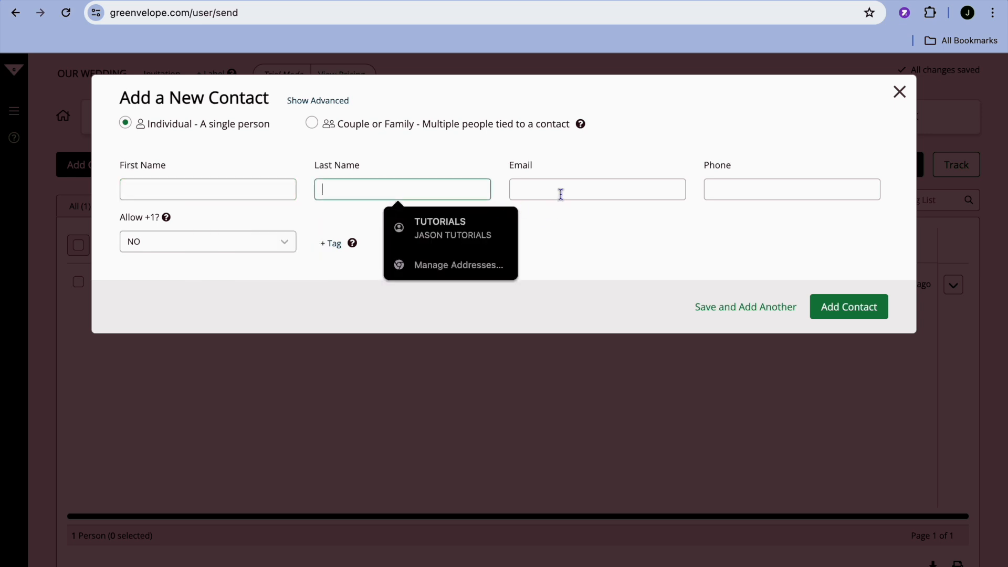
click(724, 220)
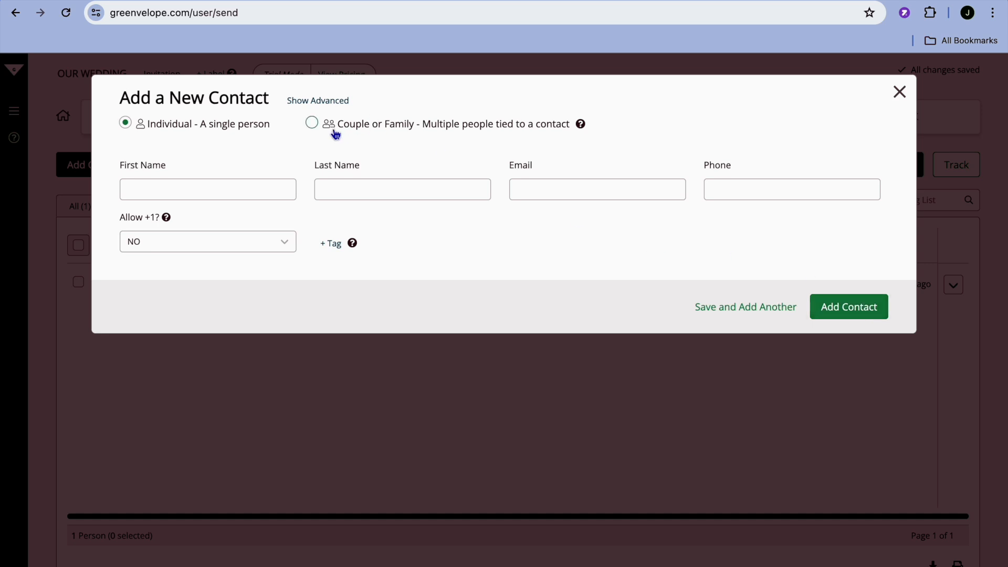
click(313, 125)
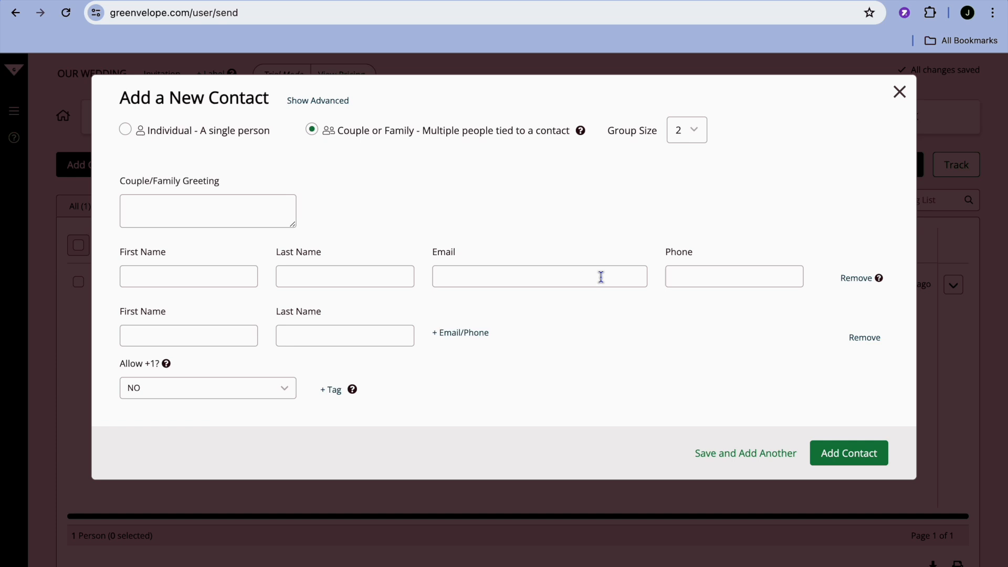
click(900, 96)
scroll(654, 374, down, 1)
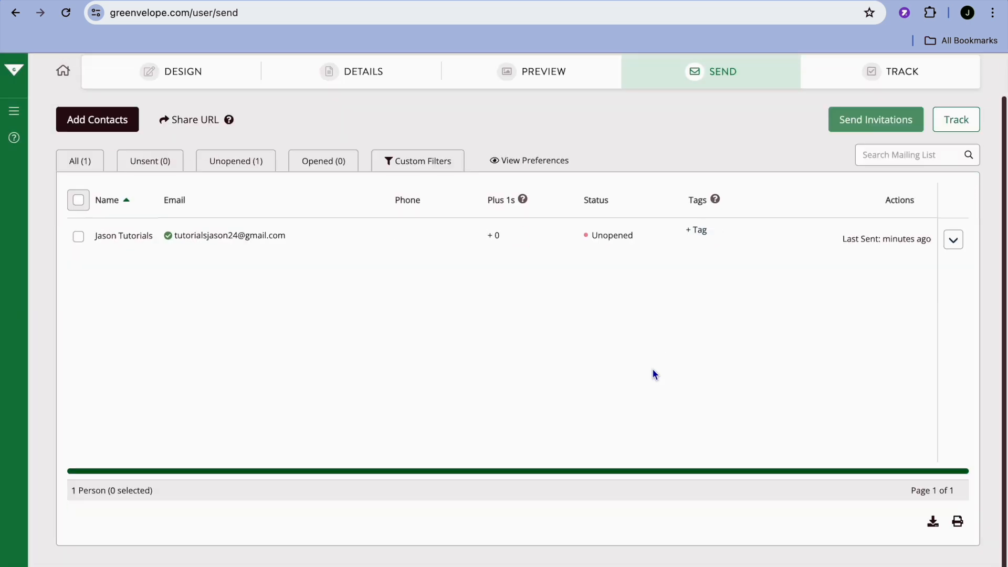
scroll(654, 374, up, 2)
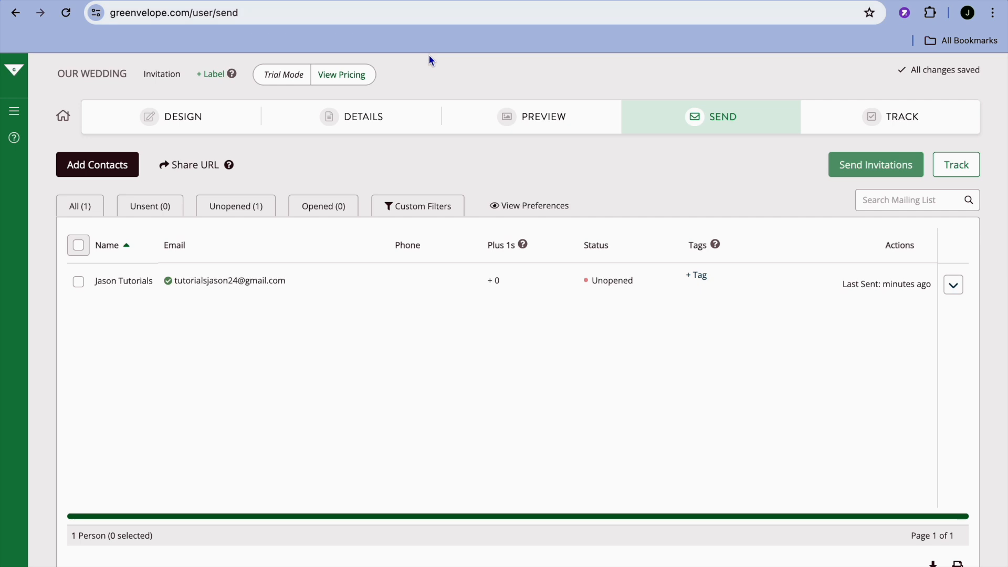
- Check the single-mailing pricing for sending to 30 people, view that package's cart and payment form, and return to the package selection without paying
click(341, 74)
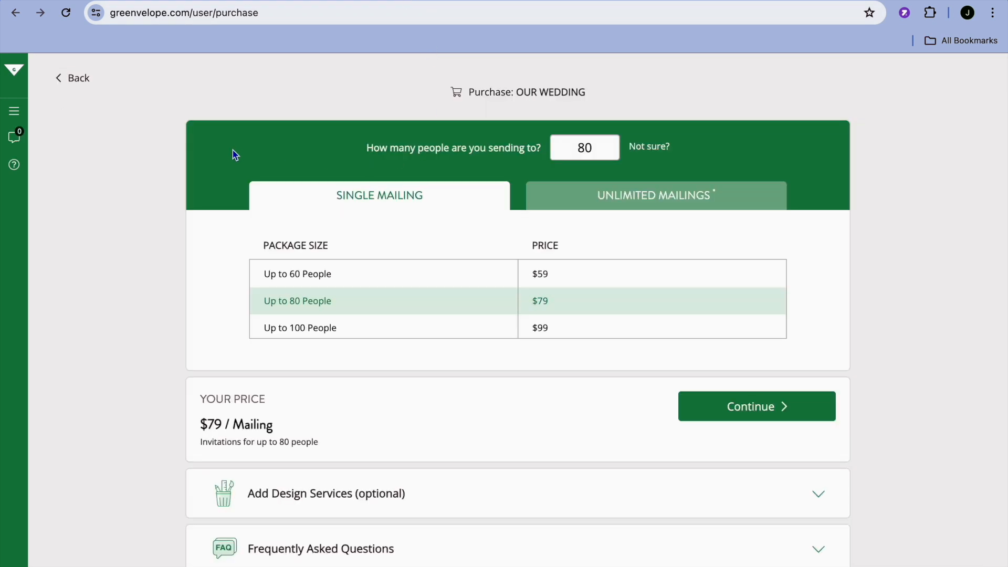
scroll(233, 151, down, 1)
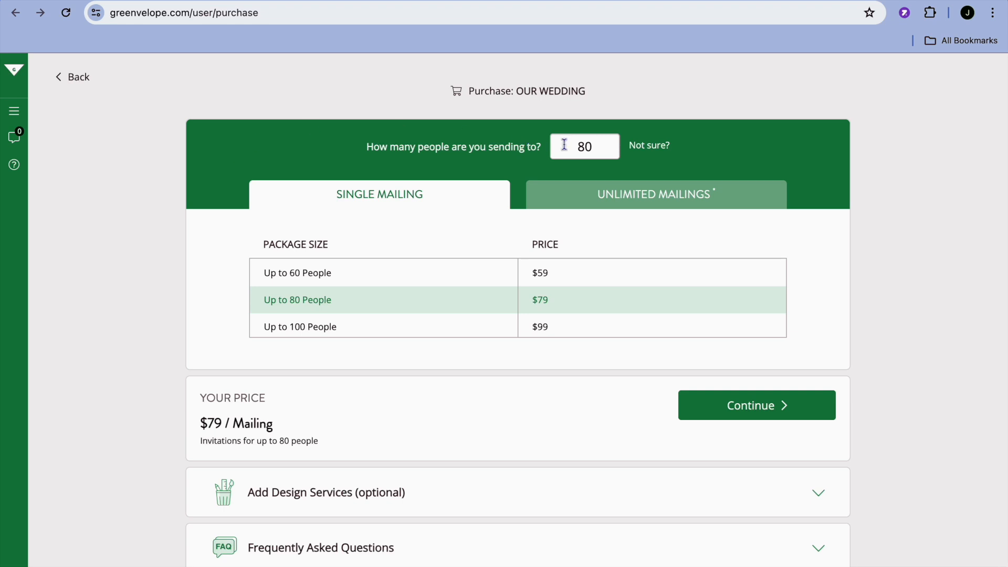
click(604, 148)
key(BackSpace)
key(BackSpace)
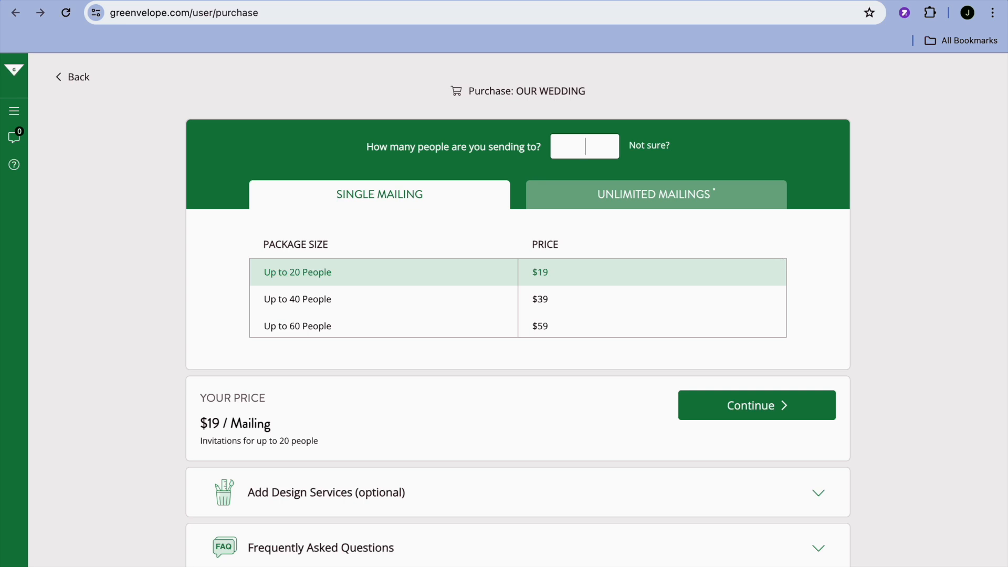
text(30)
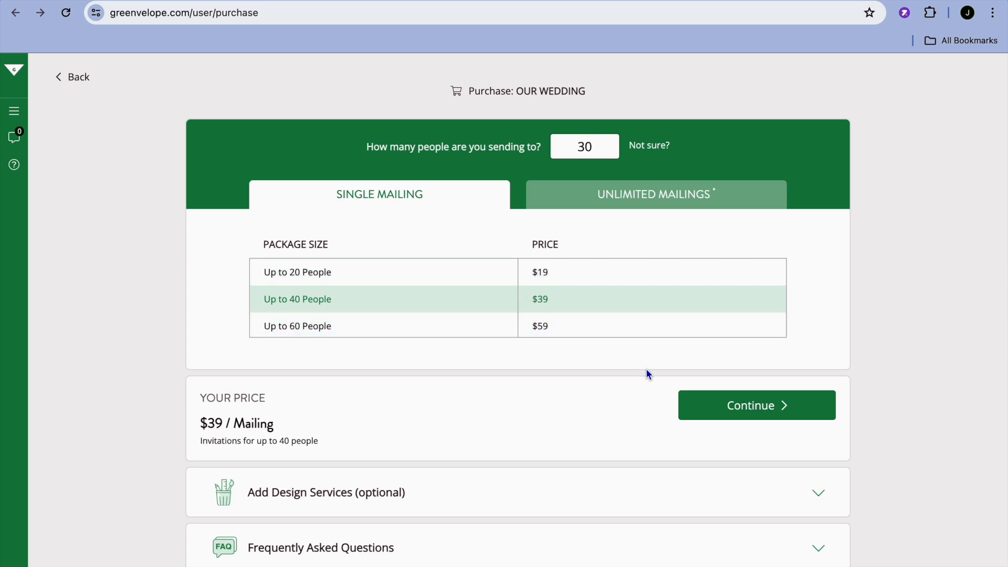
click(779, 413)
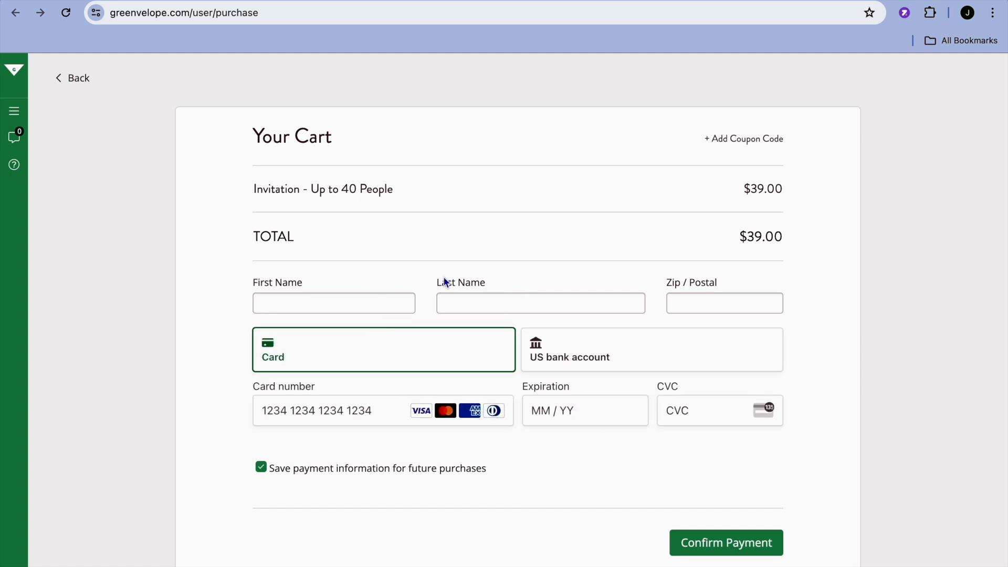
click(61, 79)
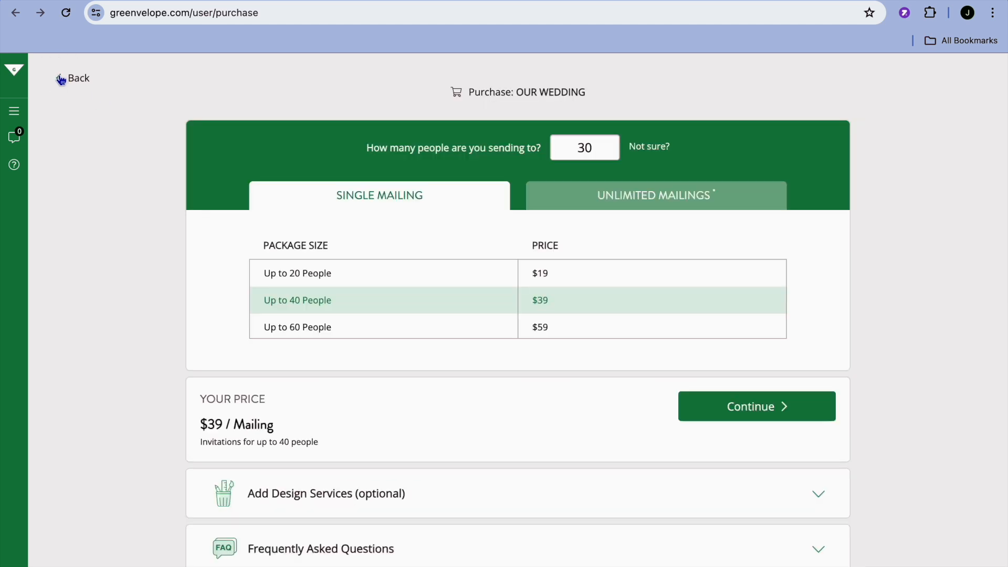